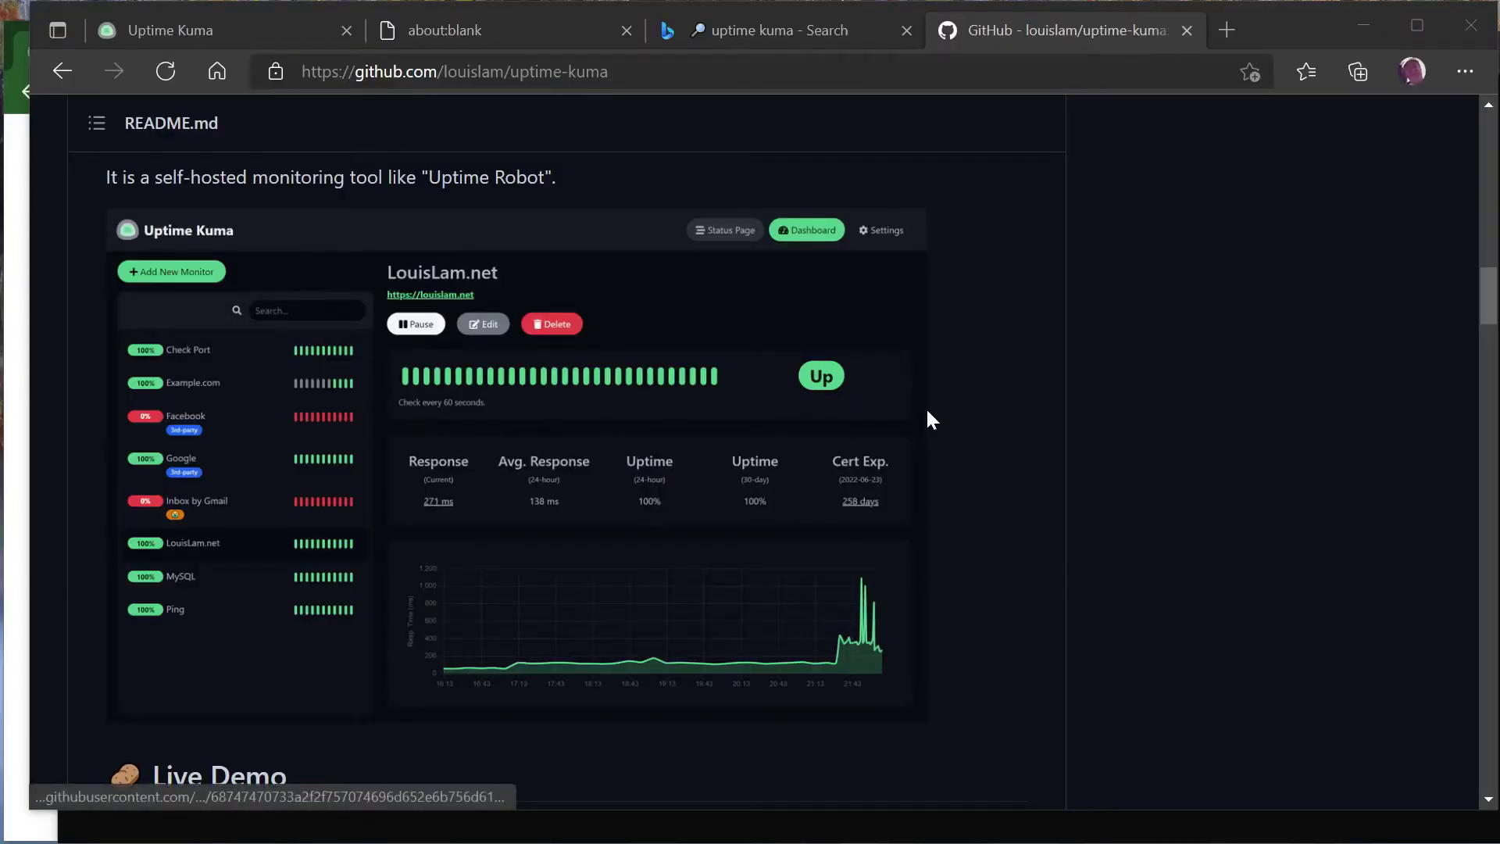
scroll(886, 428, up, 1)
scroll(891, 430, down, 3)
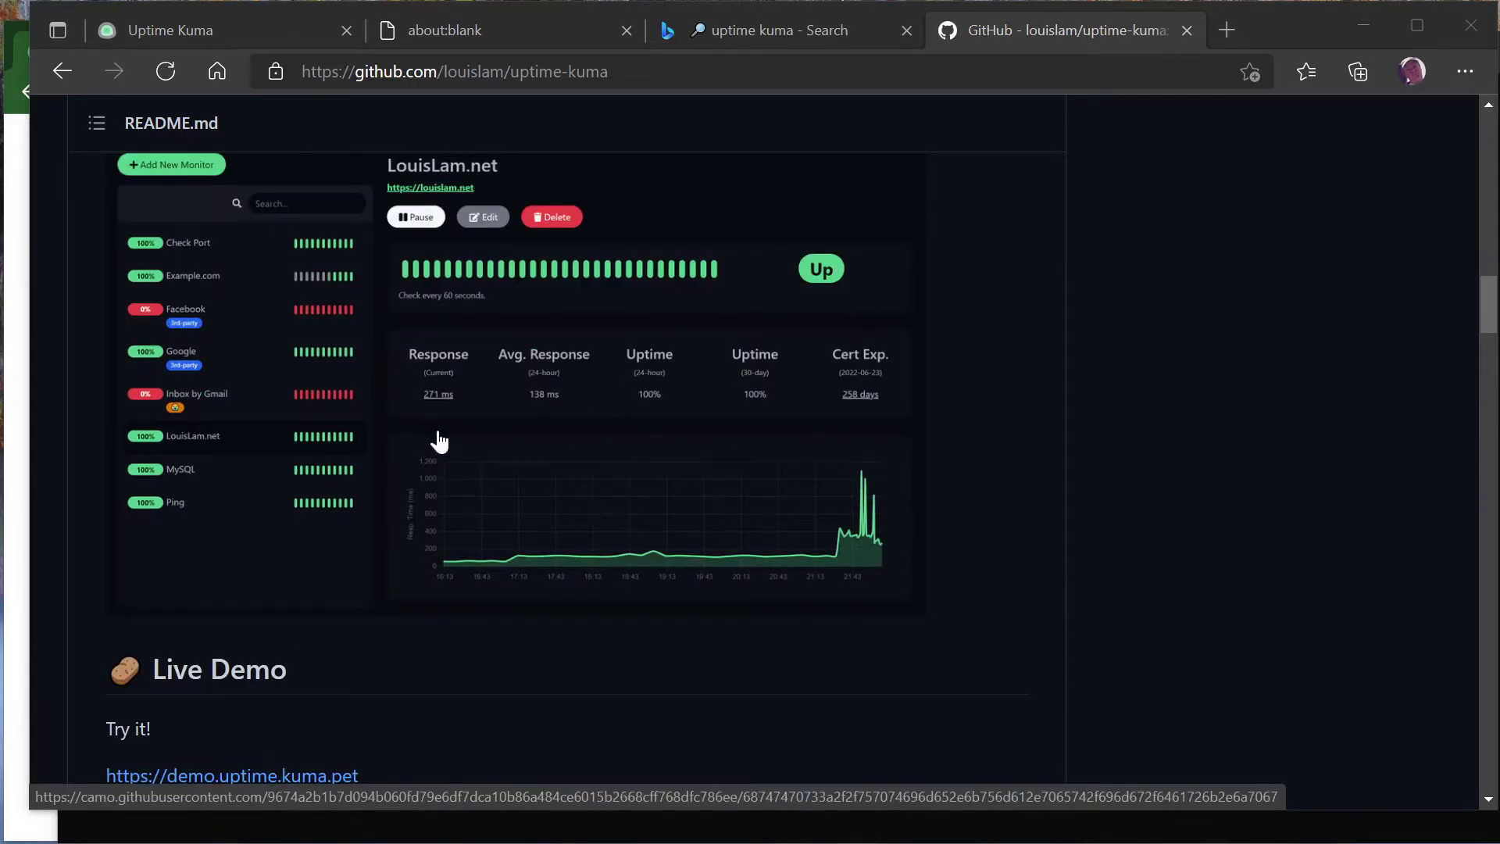
scroll(738, 400, down, 4)
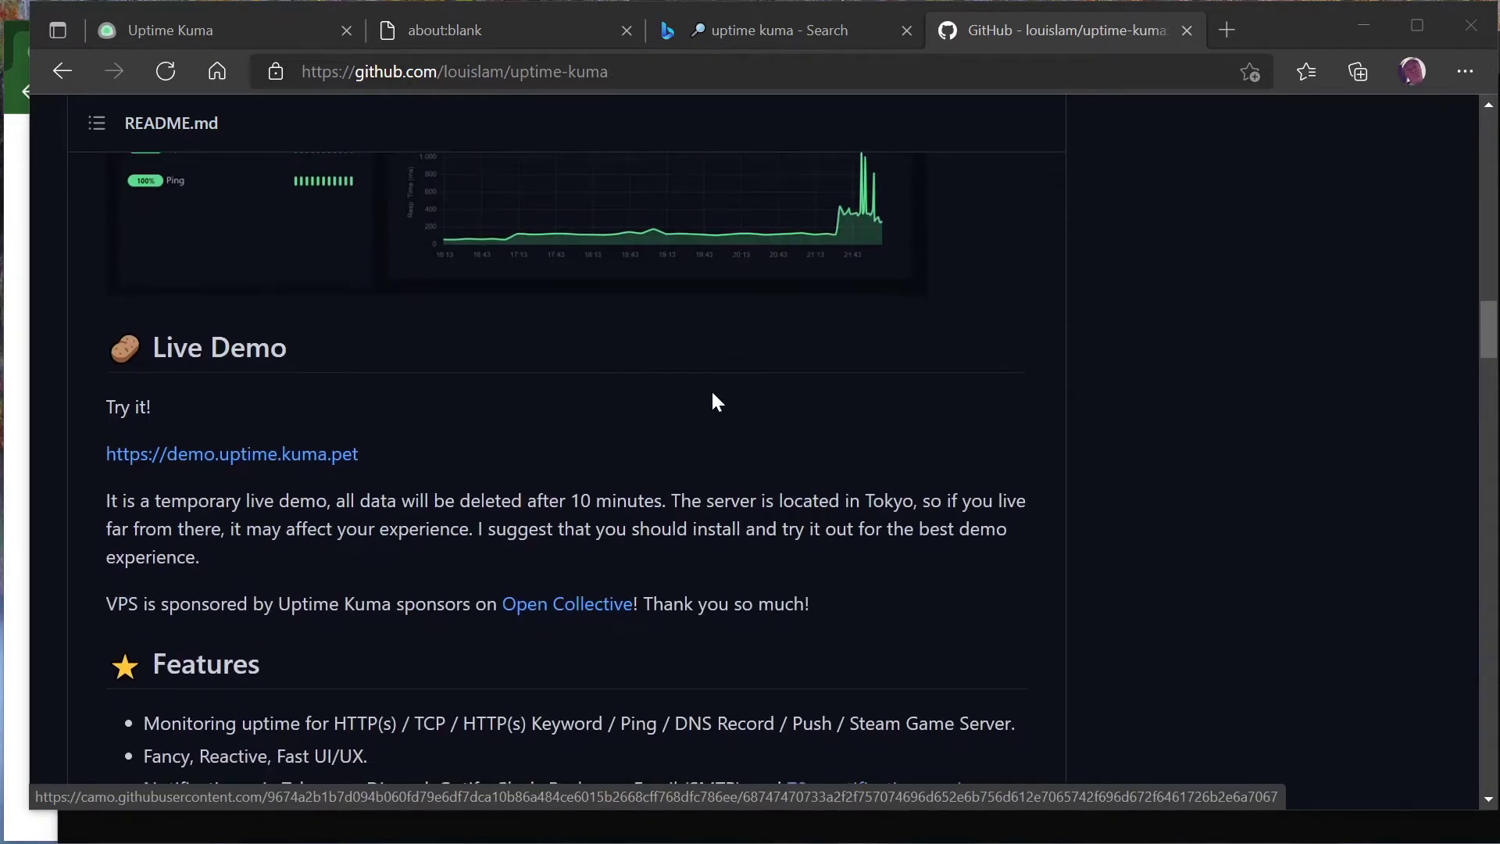
scroll(714, 401, down, 3)
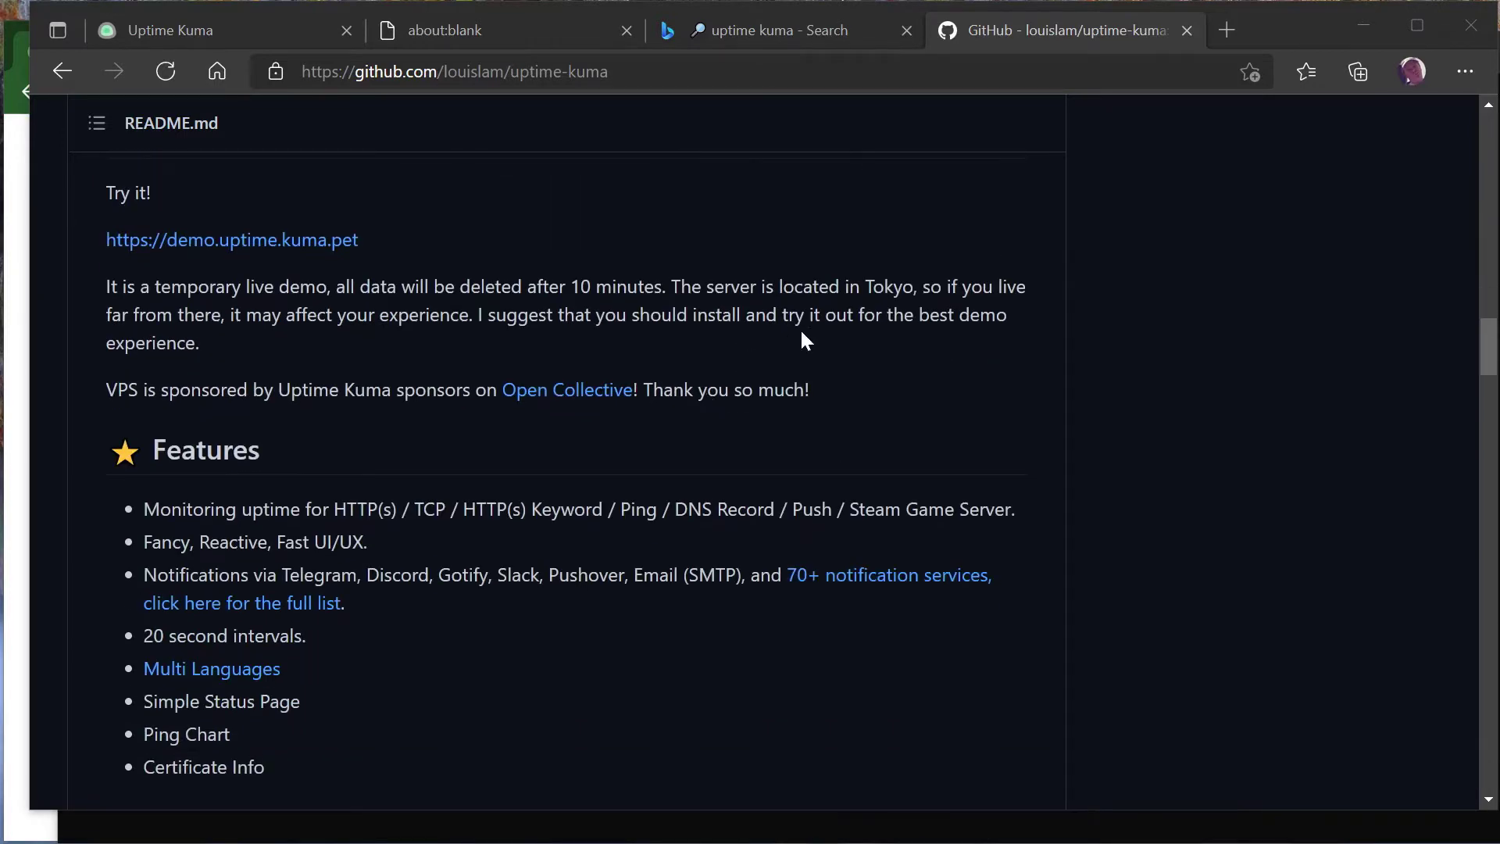
scroll(805, 339, up, 6)
scroll(971, 384, up, 3)
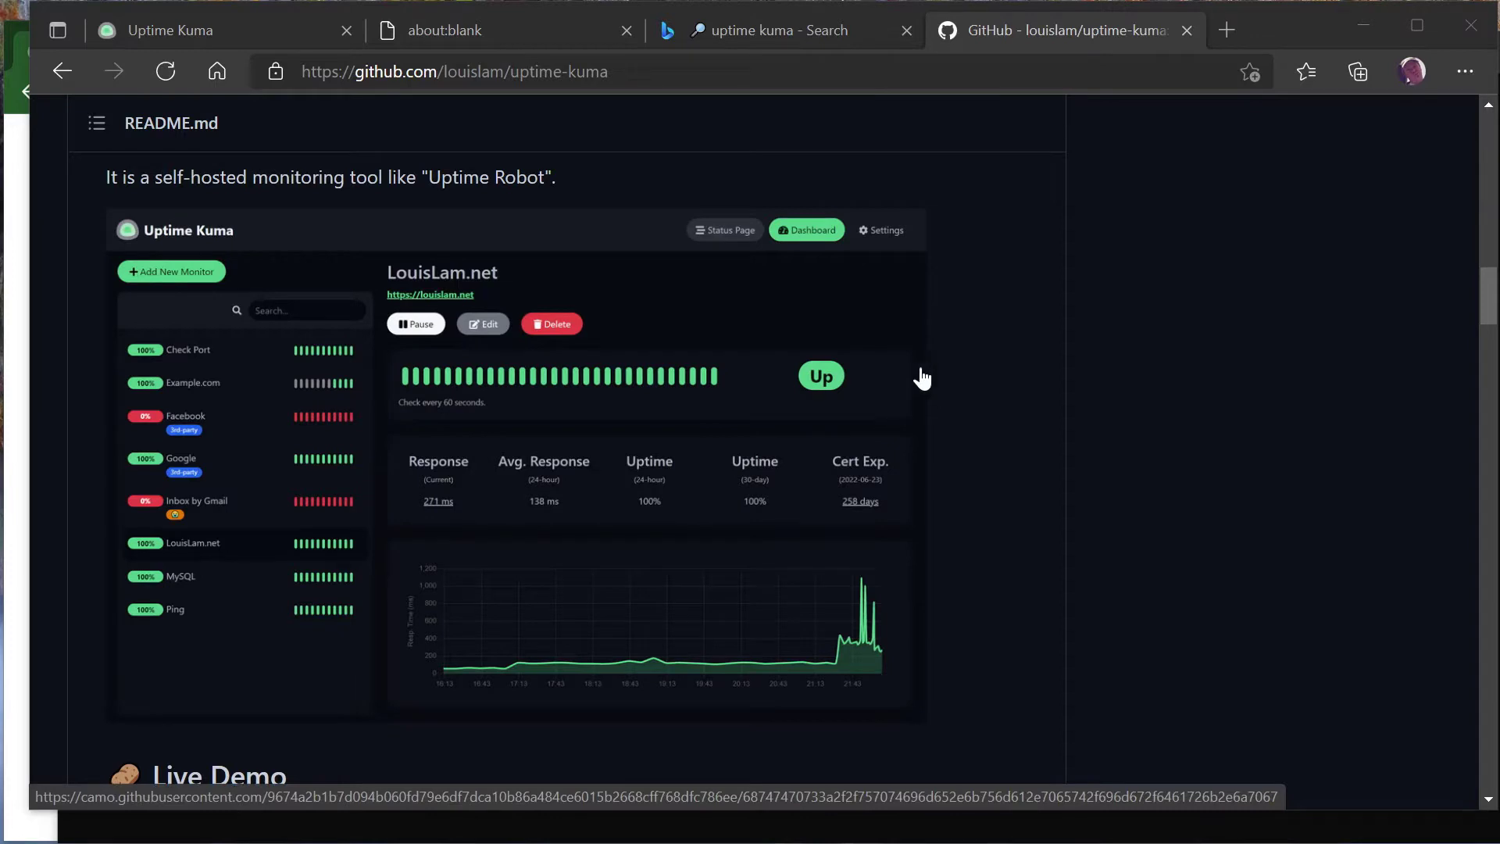
scroll(948, 385, down, 7)
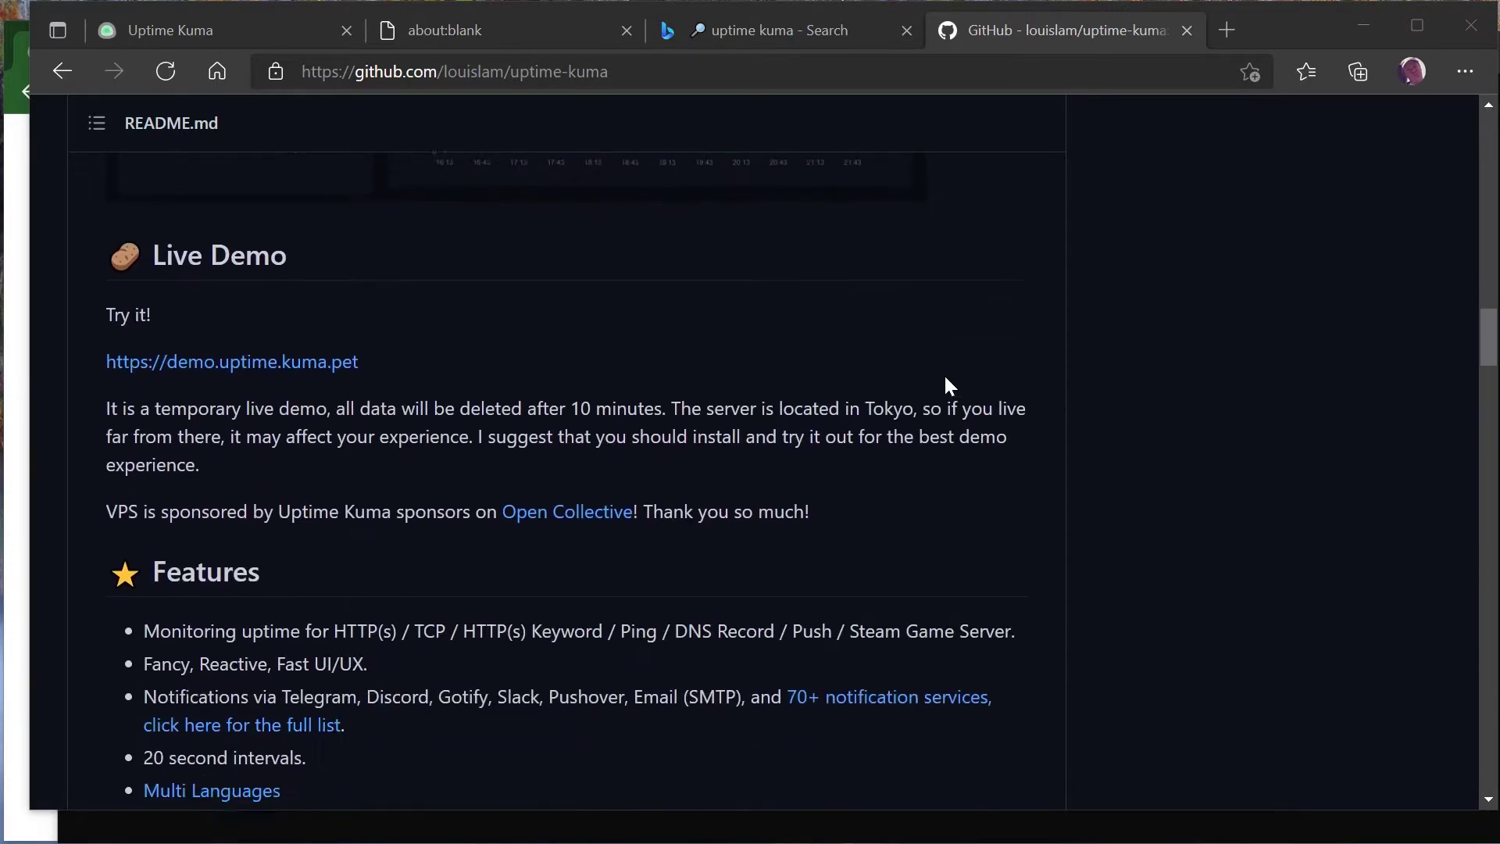
scroll(850, 357, down, 3)
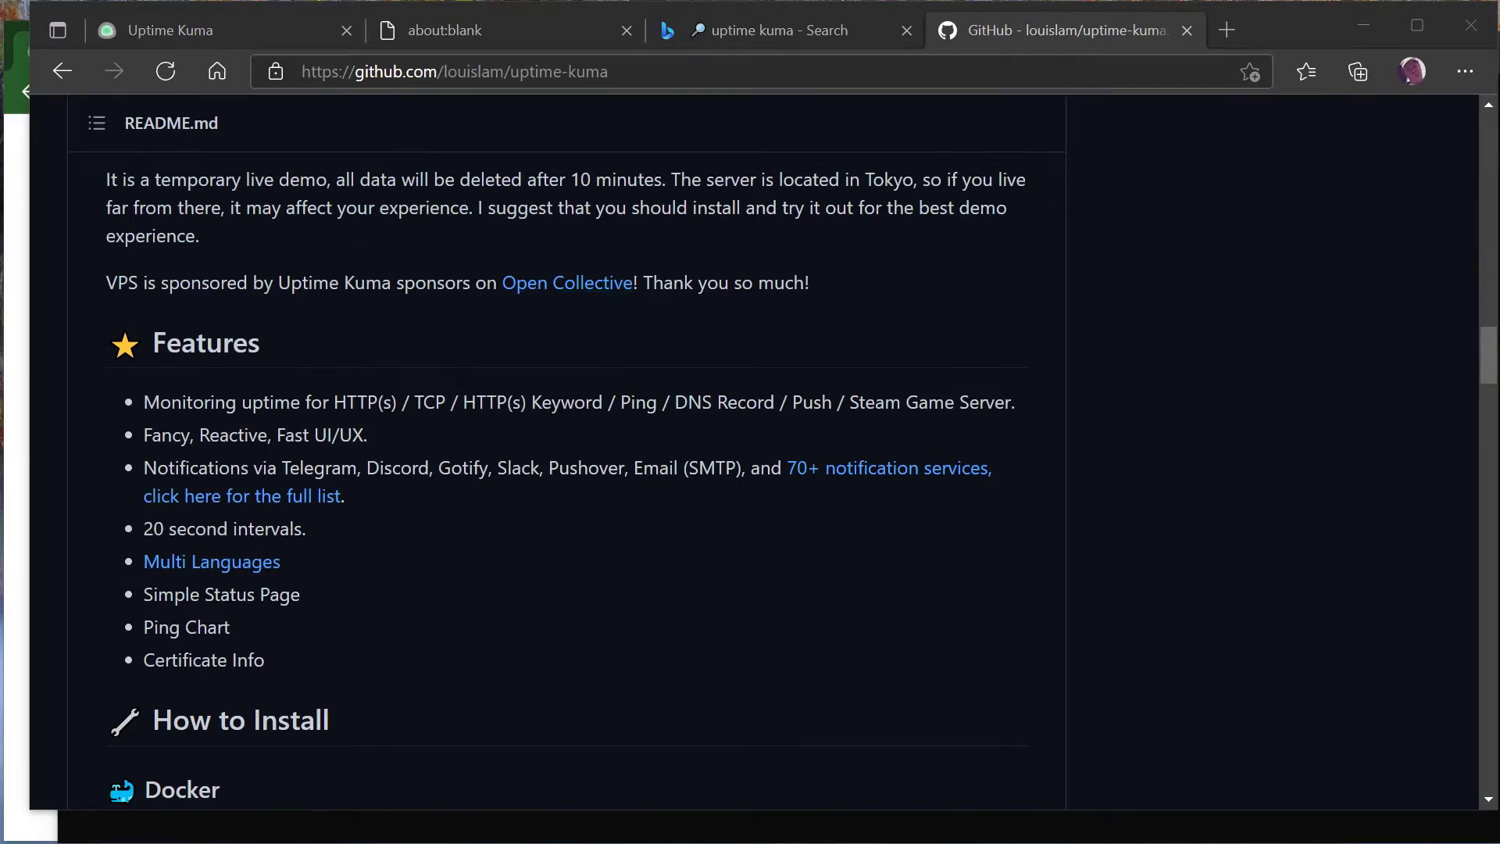
scroll(860, 414, down, 2)
scroll(665, 500, down, 12)
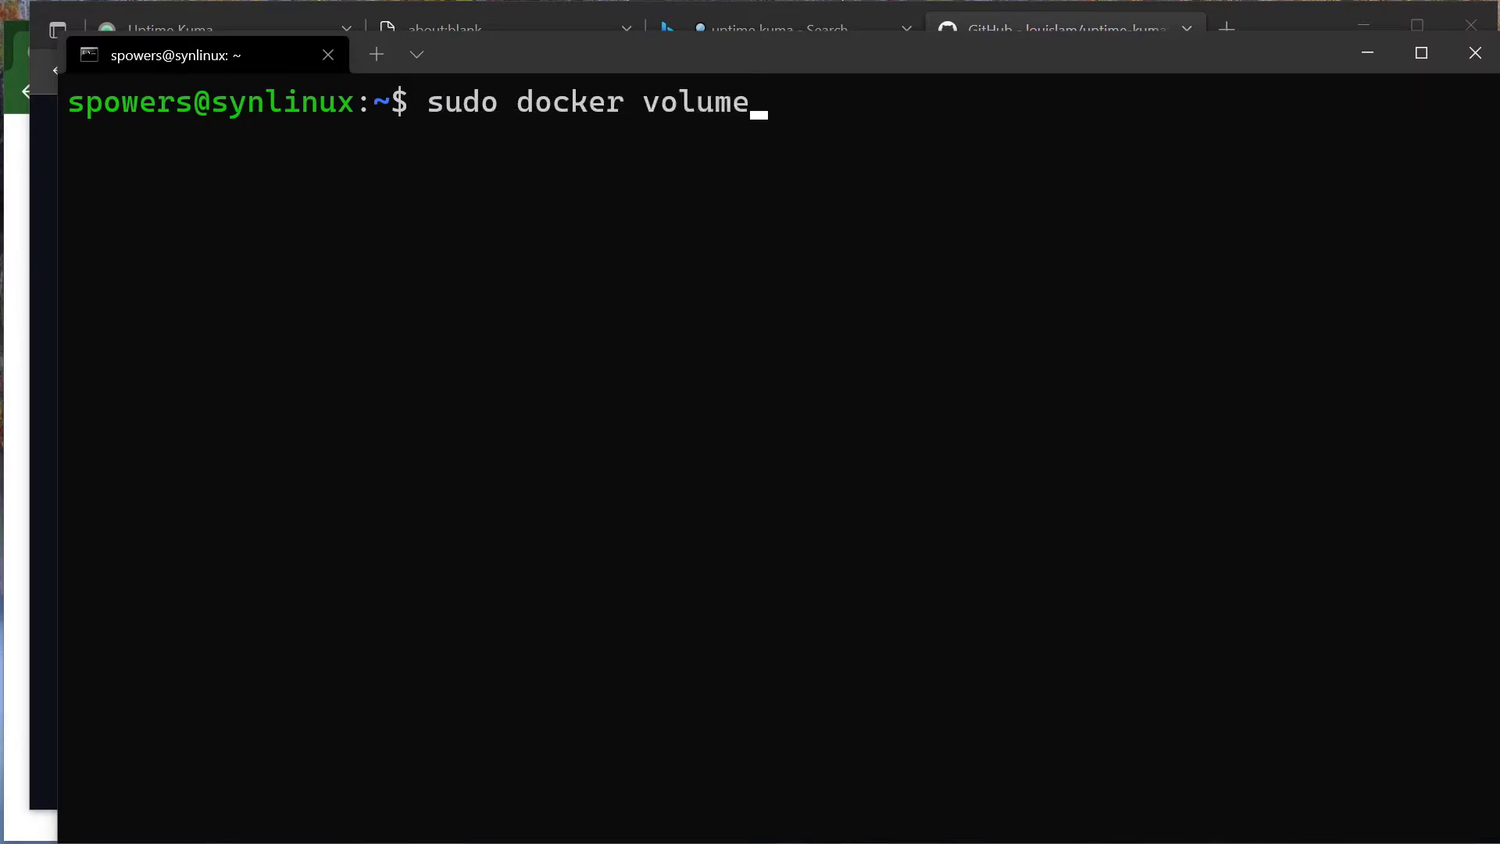
Create a Docker volume named uptime-kuma with 'sudo docker volume create uptime-kuma'
text(uptime-kuma)
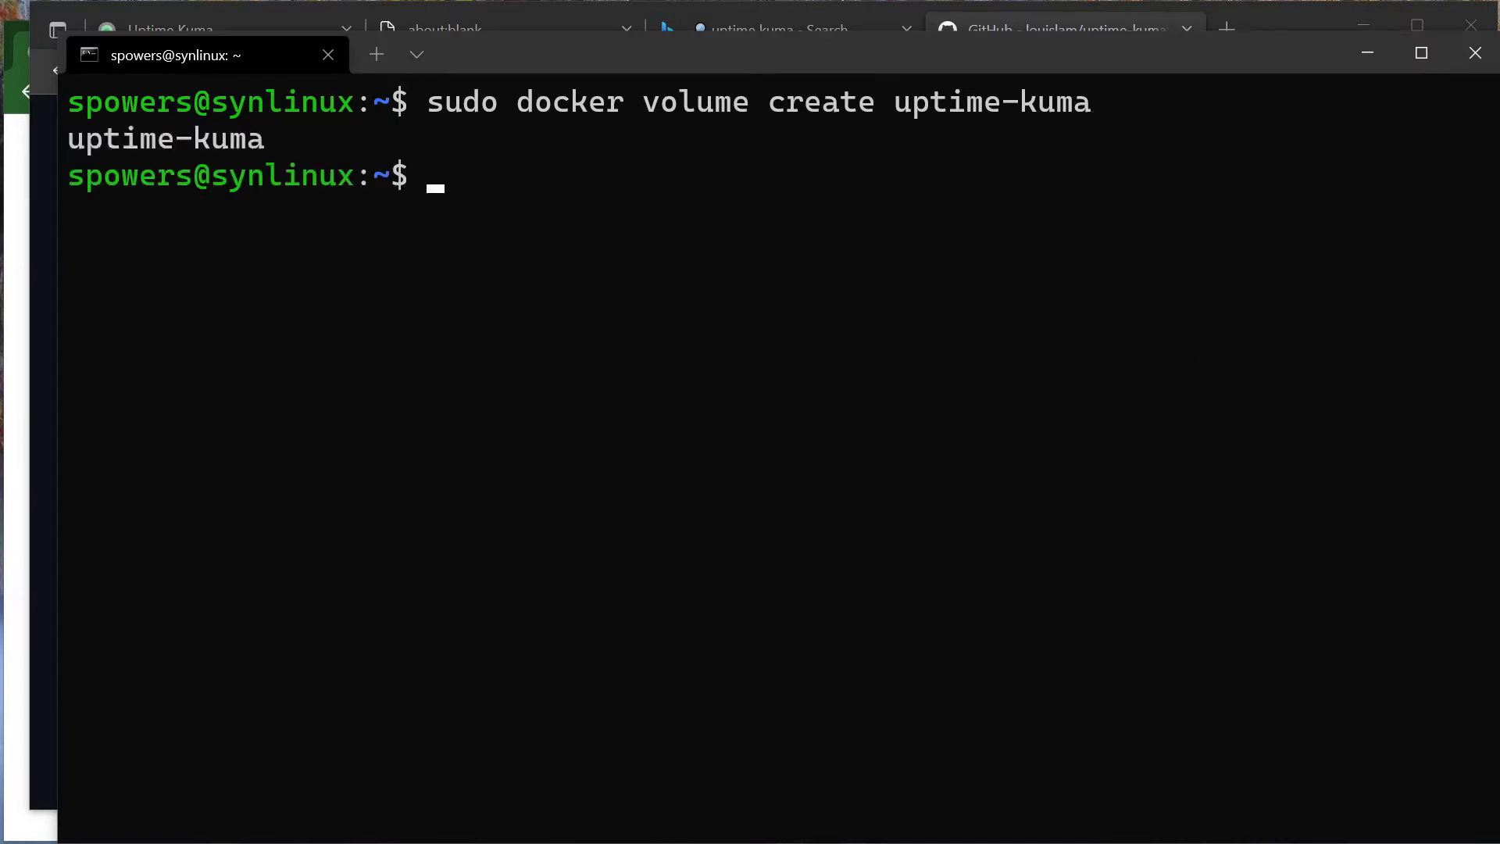
Run louislam/uptime-kuma detached as 'uptime-kuma', mapping port 3001:3001 and uptime-kuma volume to /app/data
text(sudo docker)
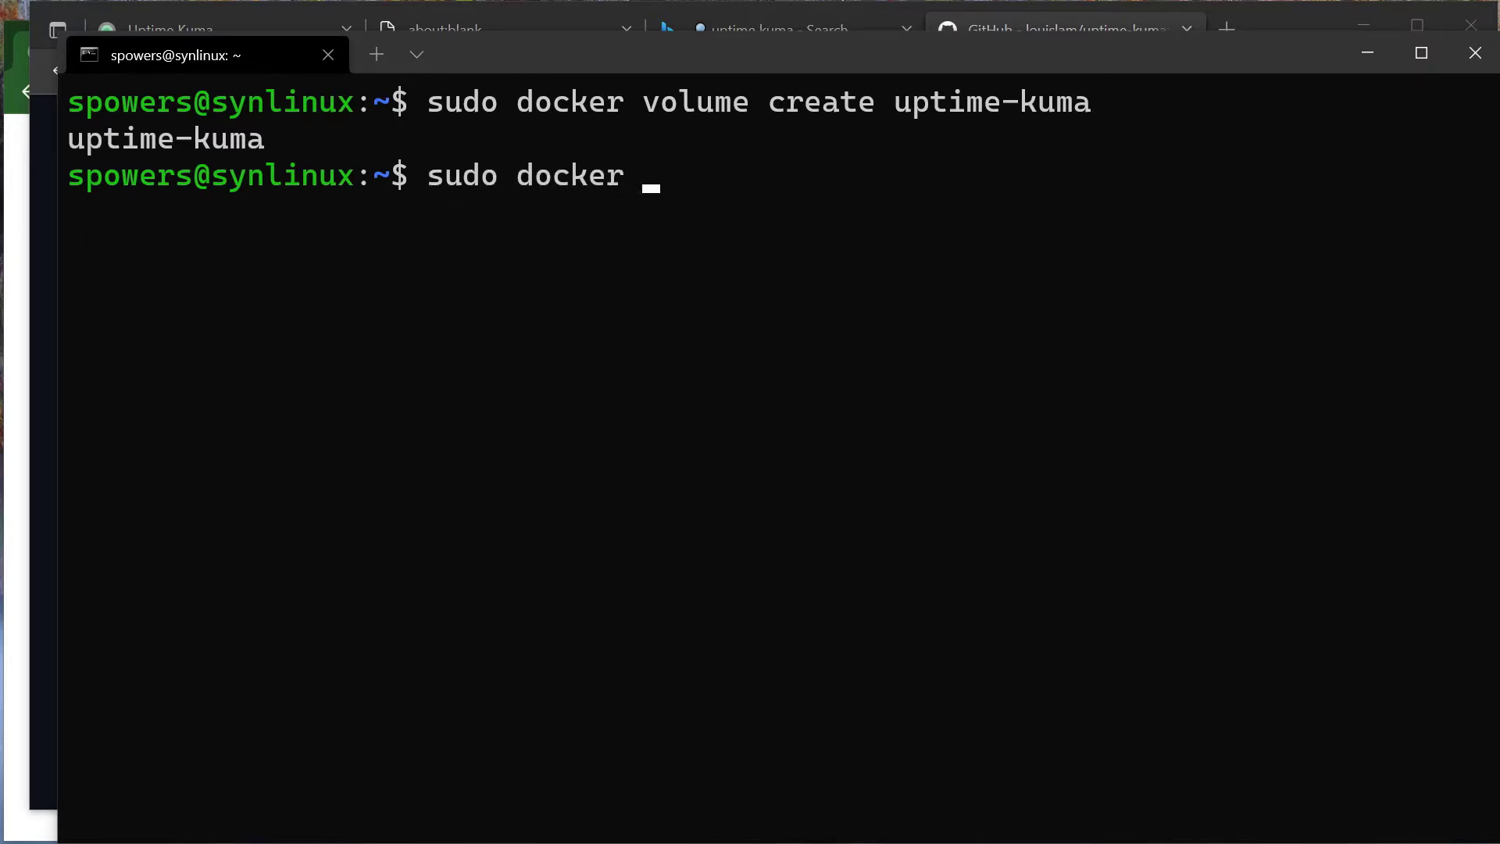
text( run -d)
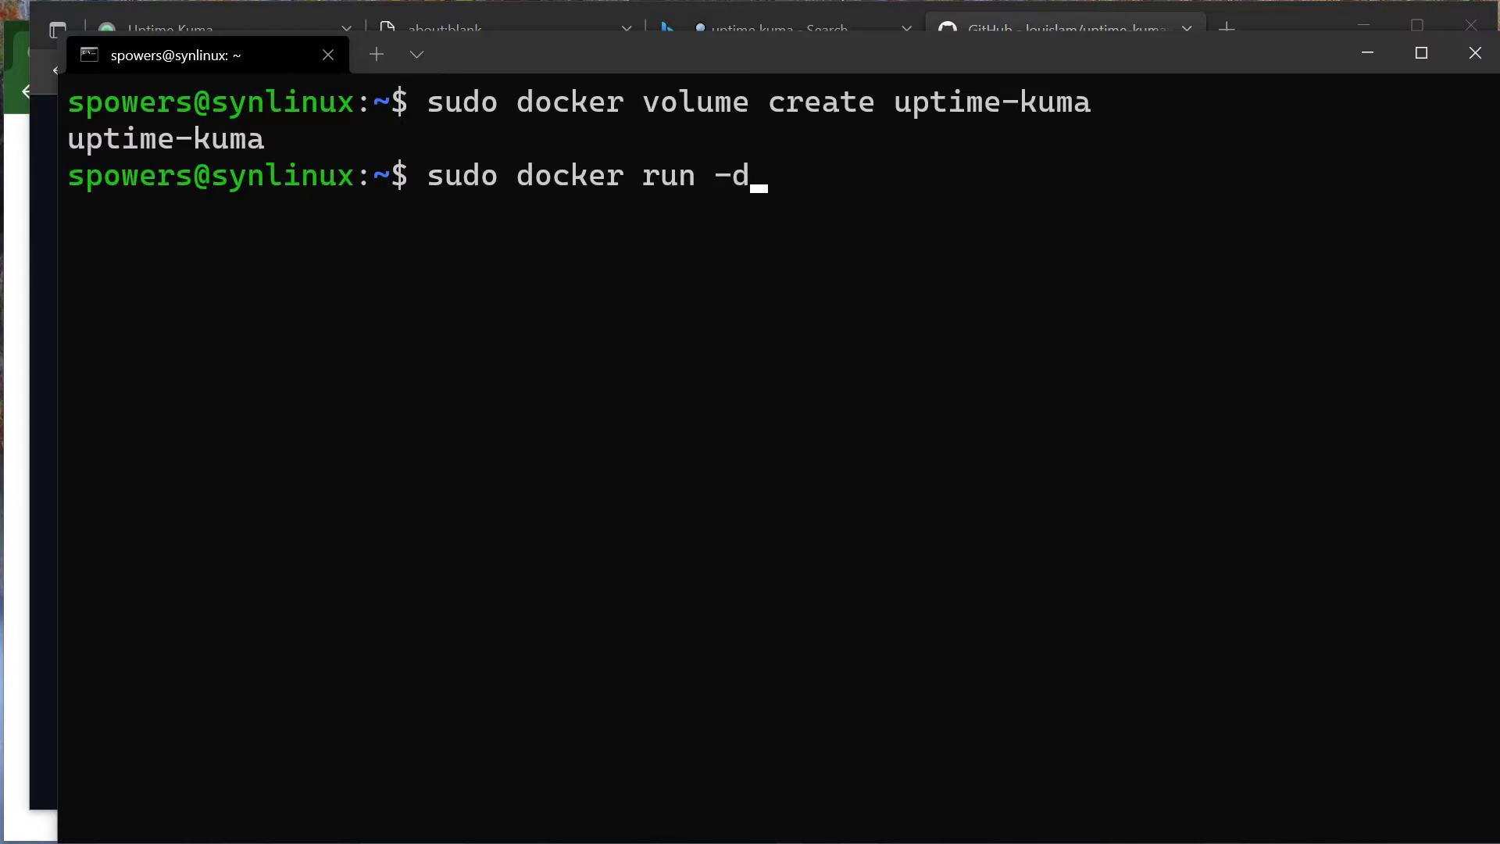
text( -p 3001:3001)
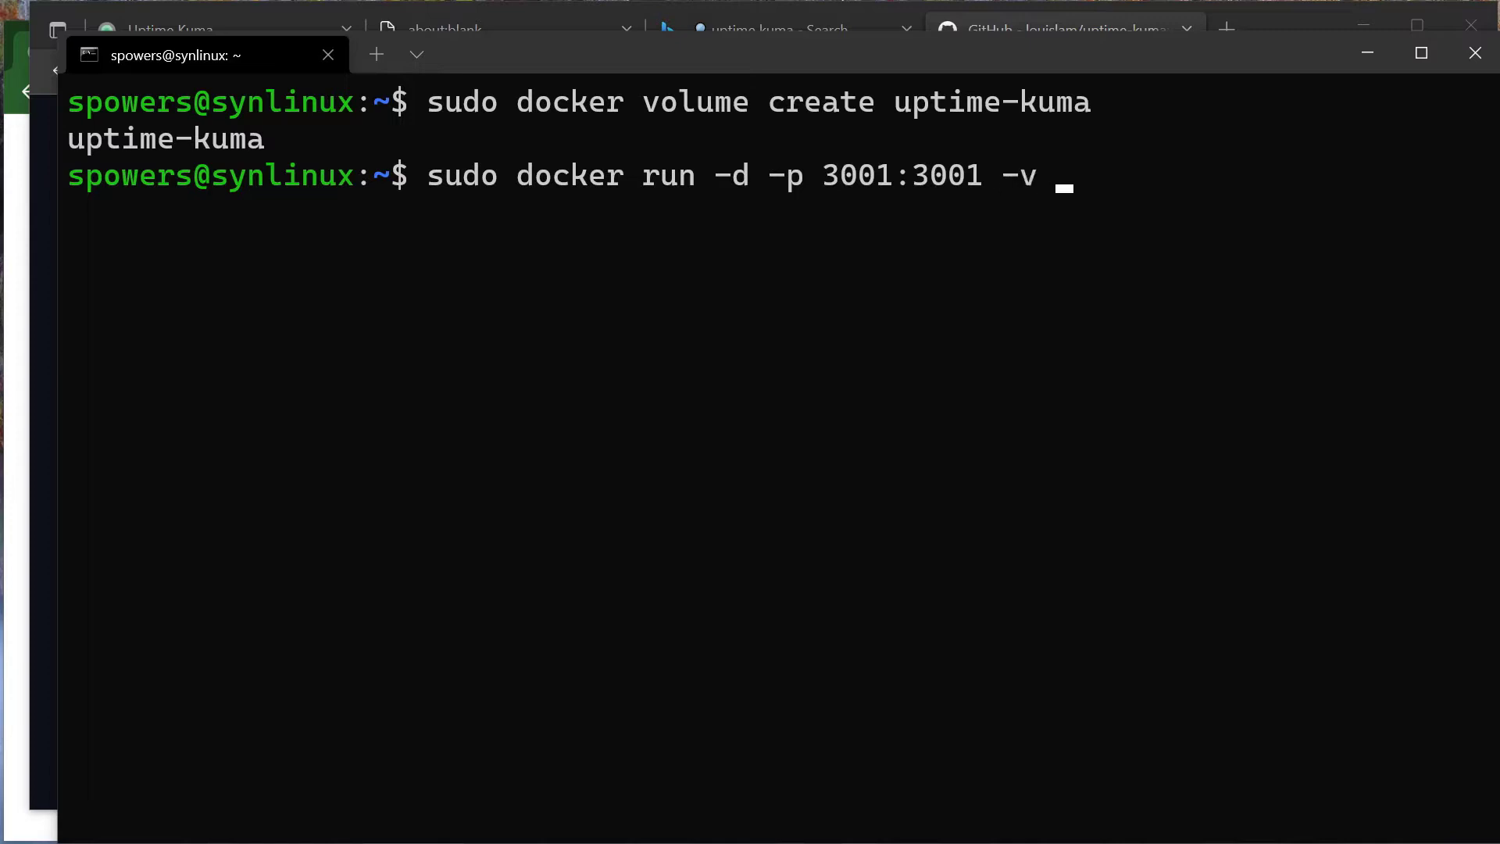
text(-v uptime-kuma)
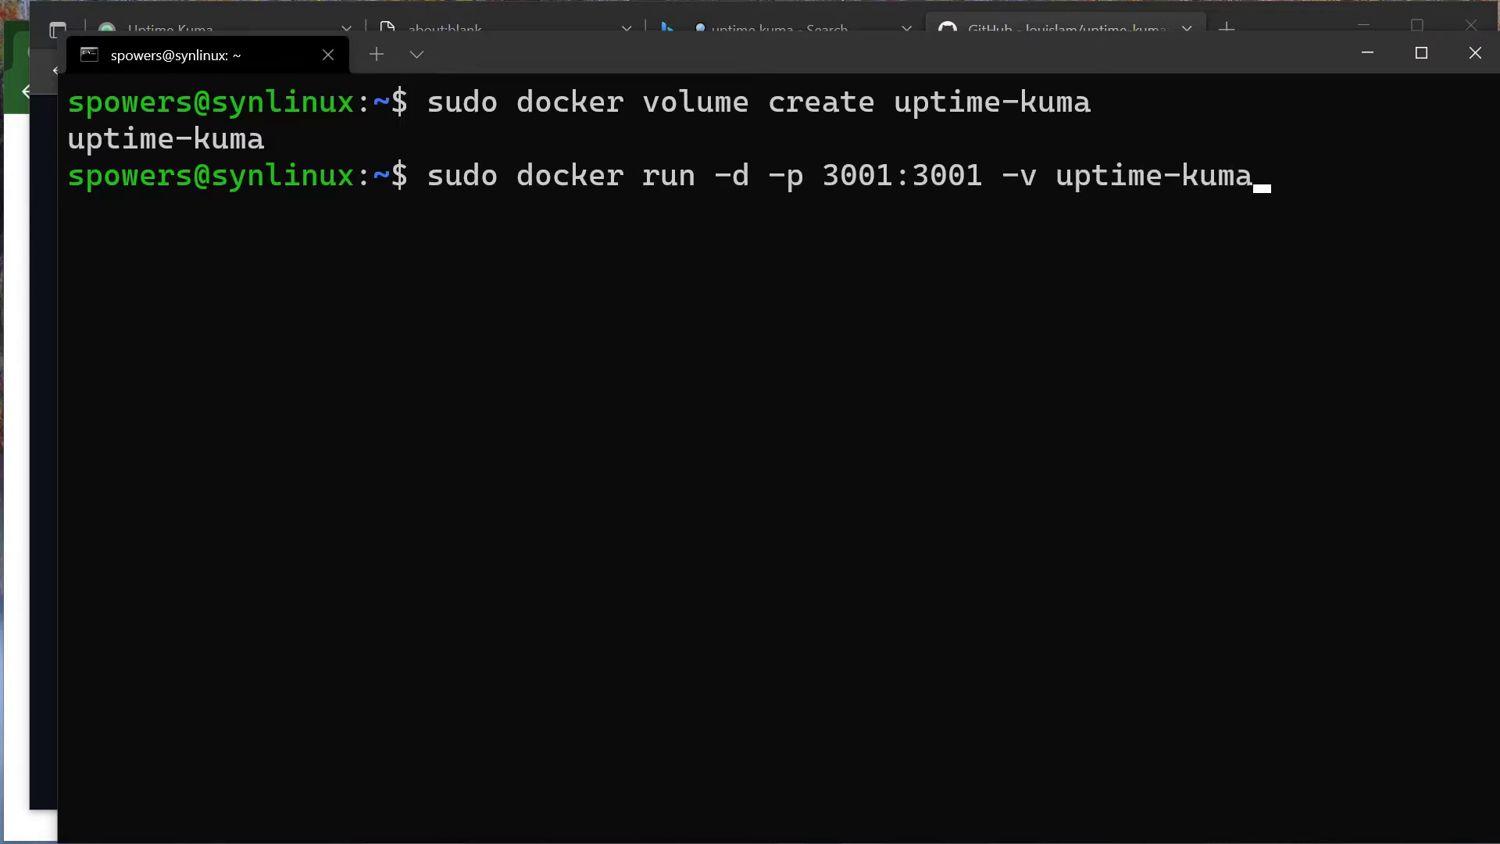
text(:/app)
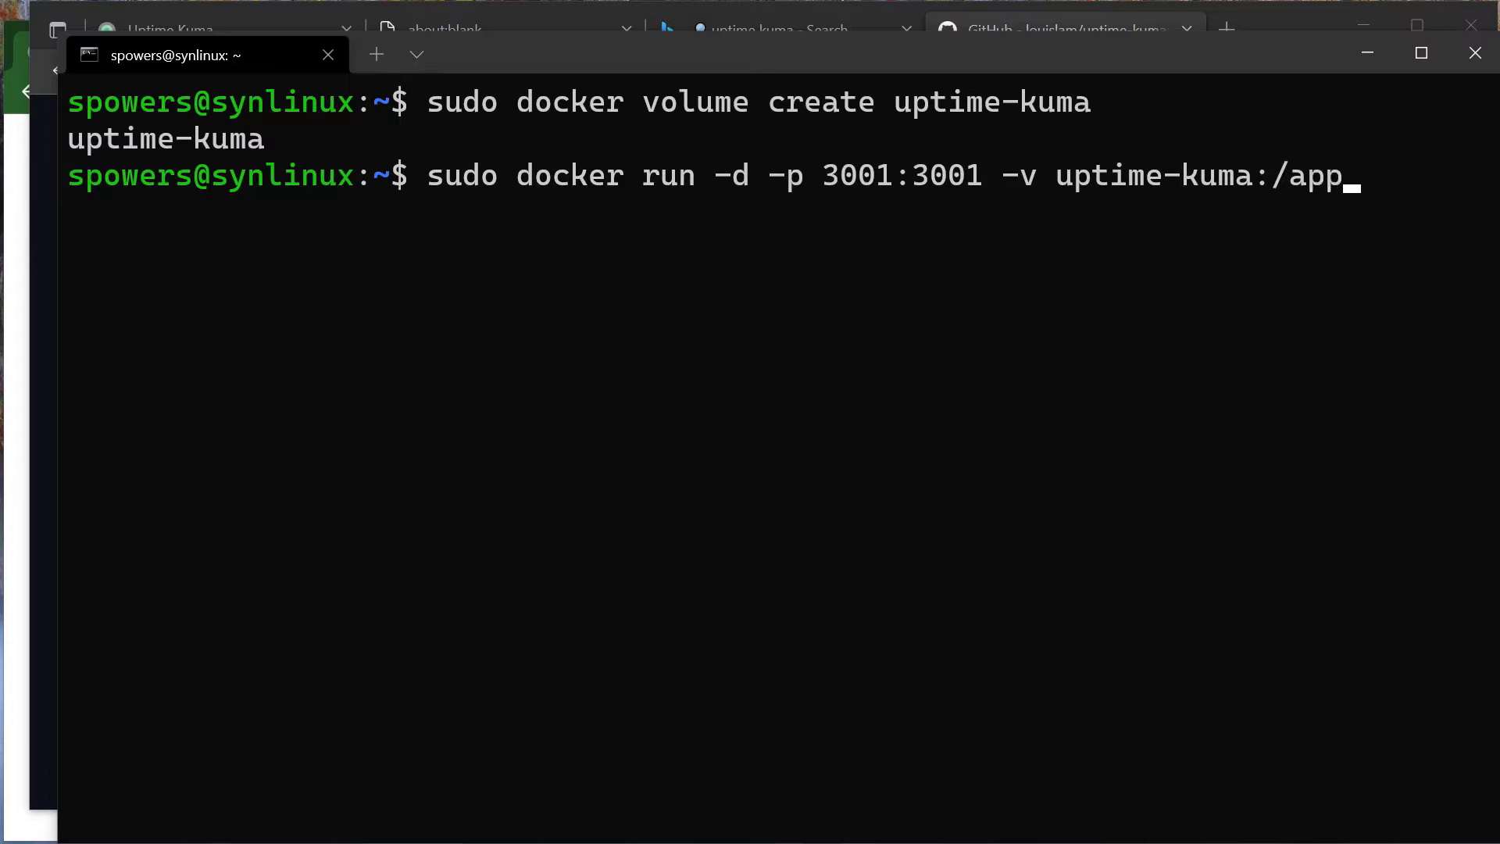
text(/data)
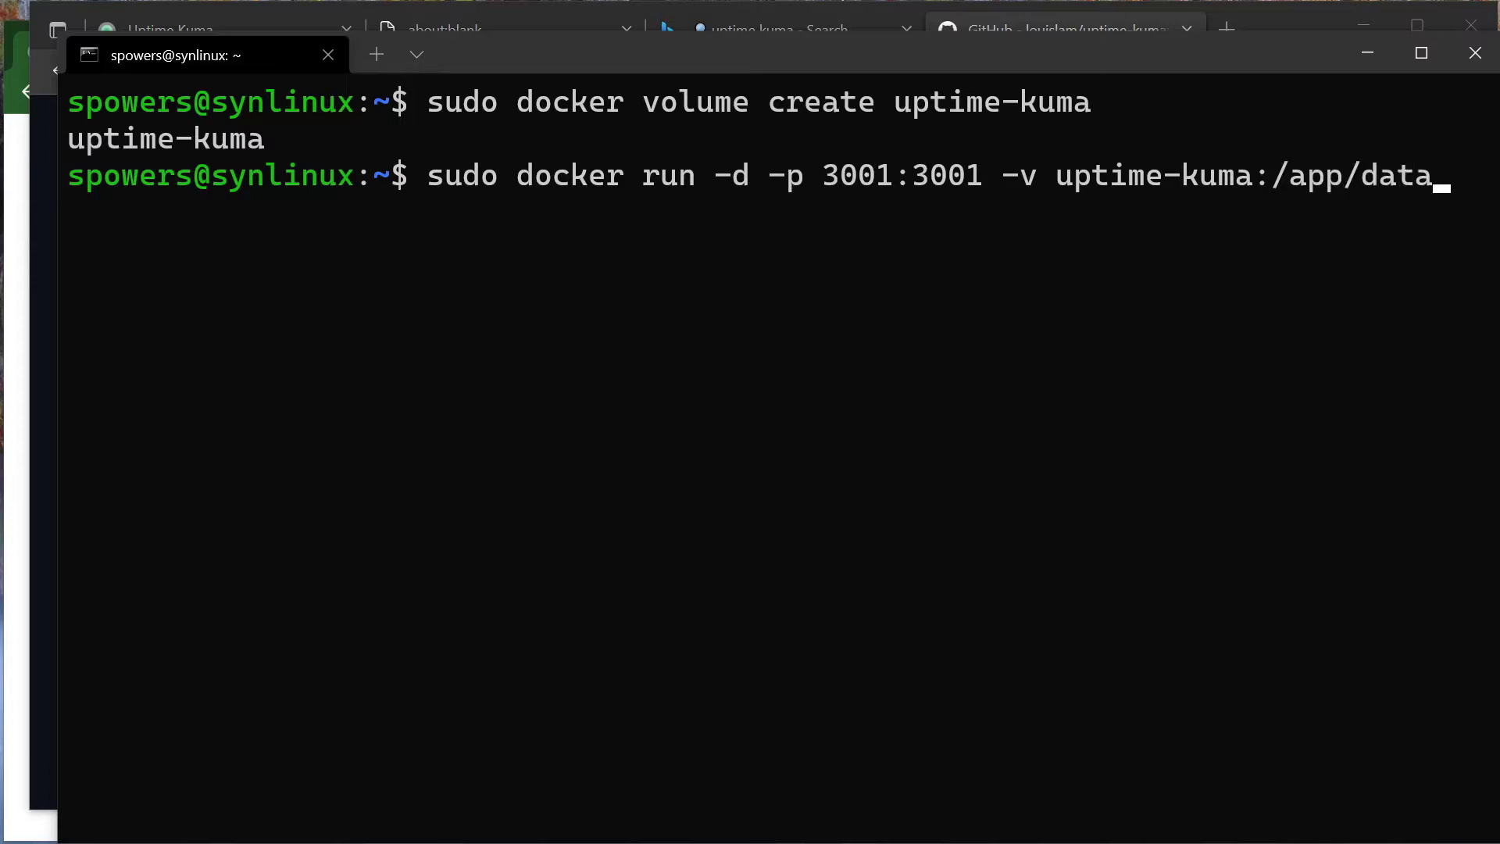
text( --name uptime-kuma)
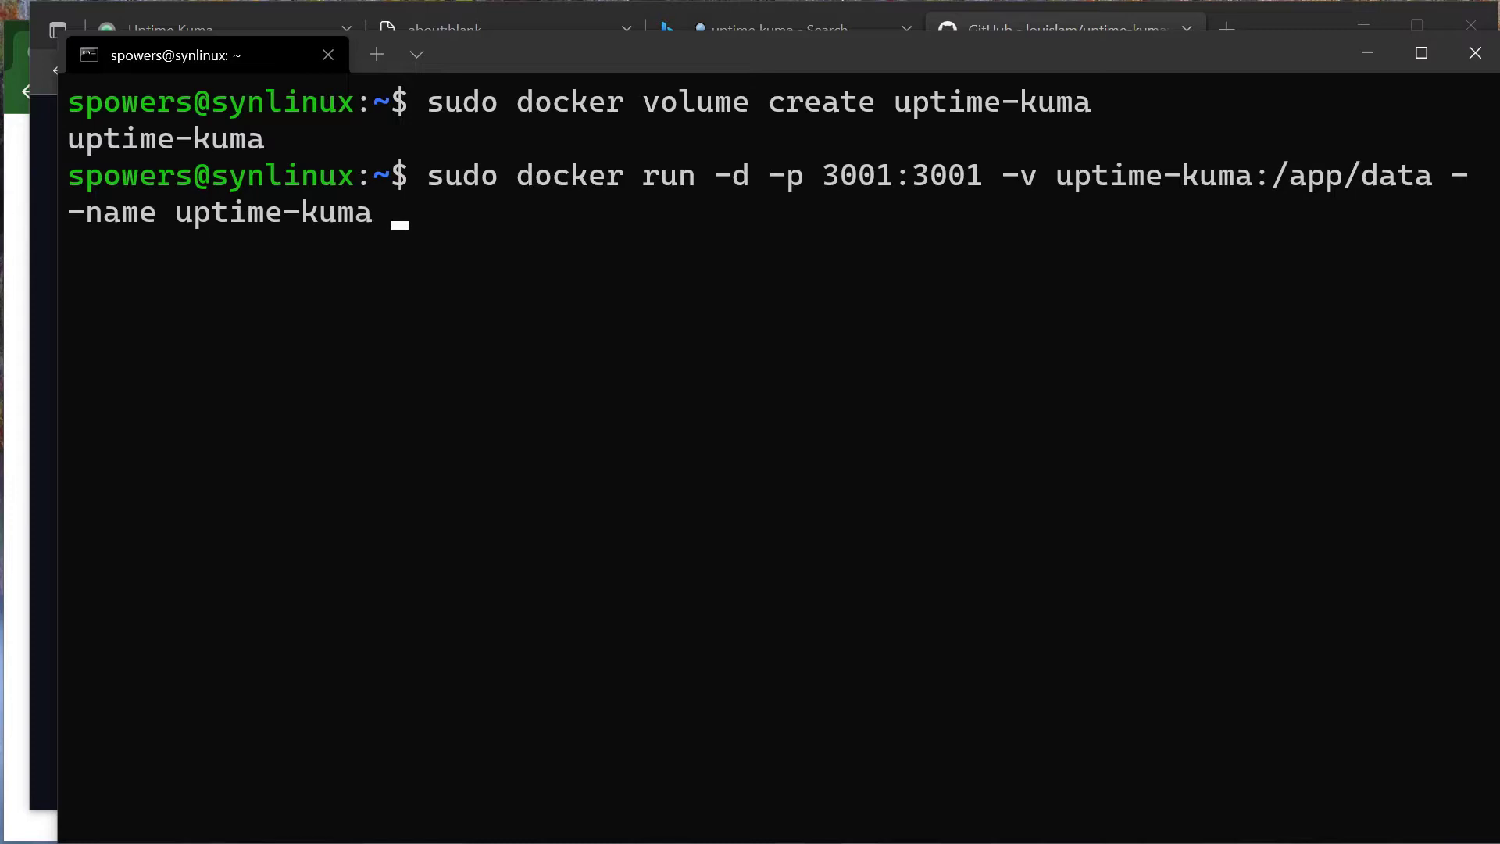
text(louislam/)
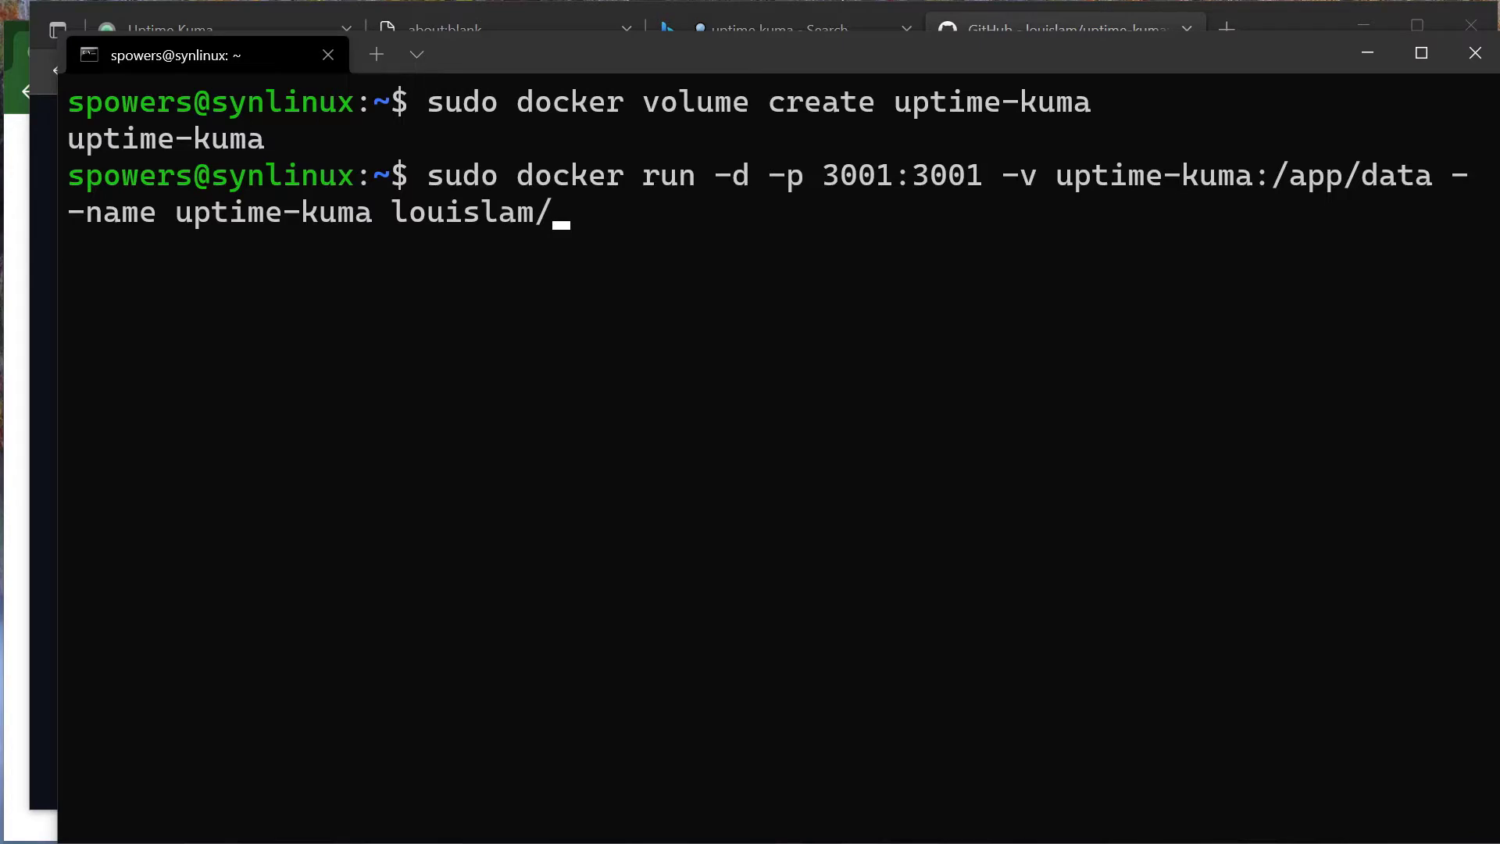
text(uptime-kuma)
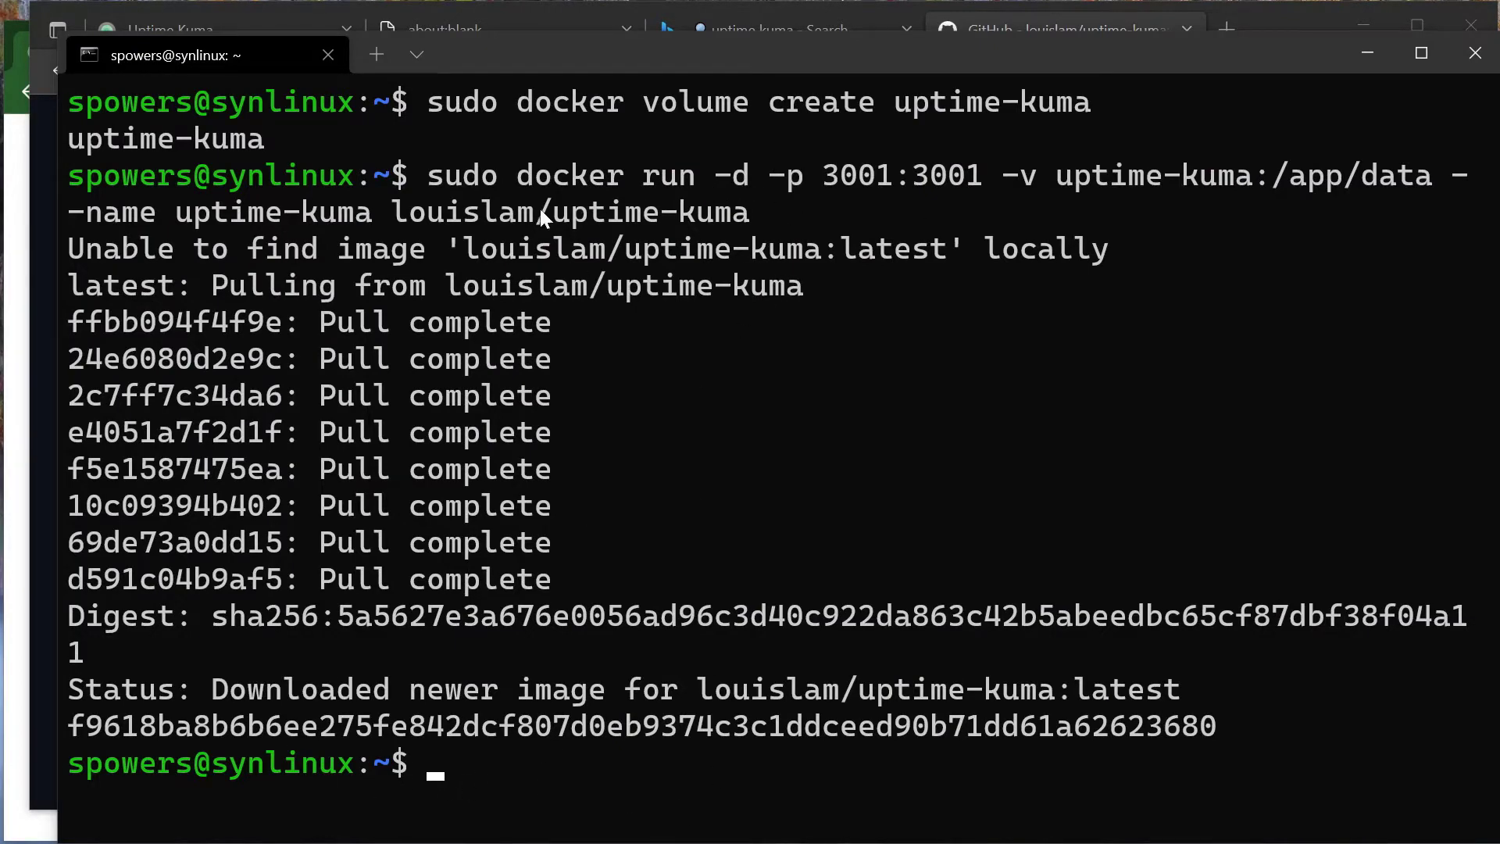
click(517, 23)
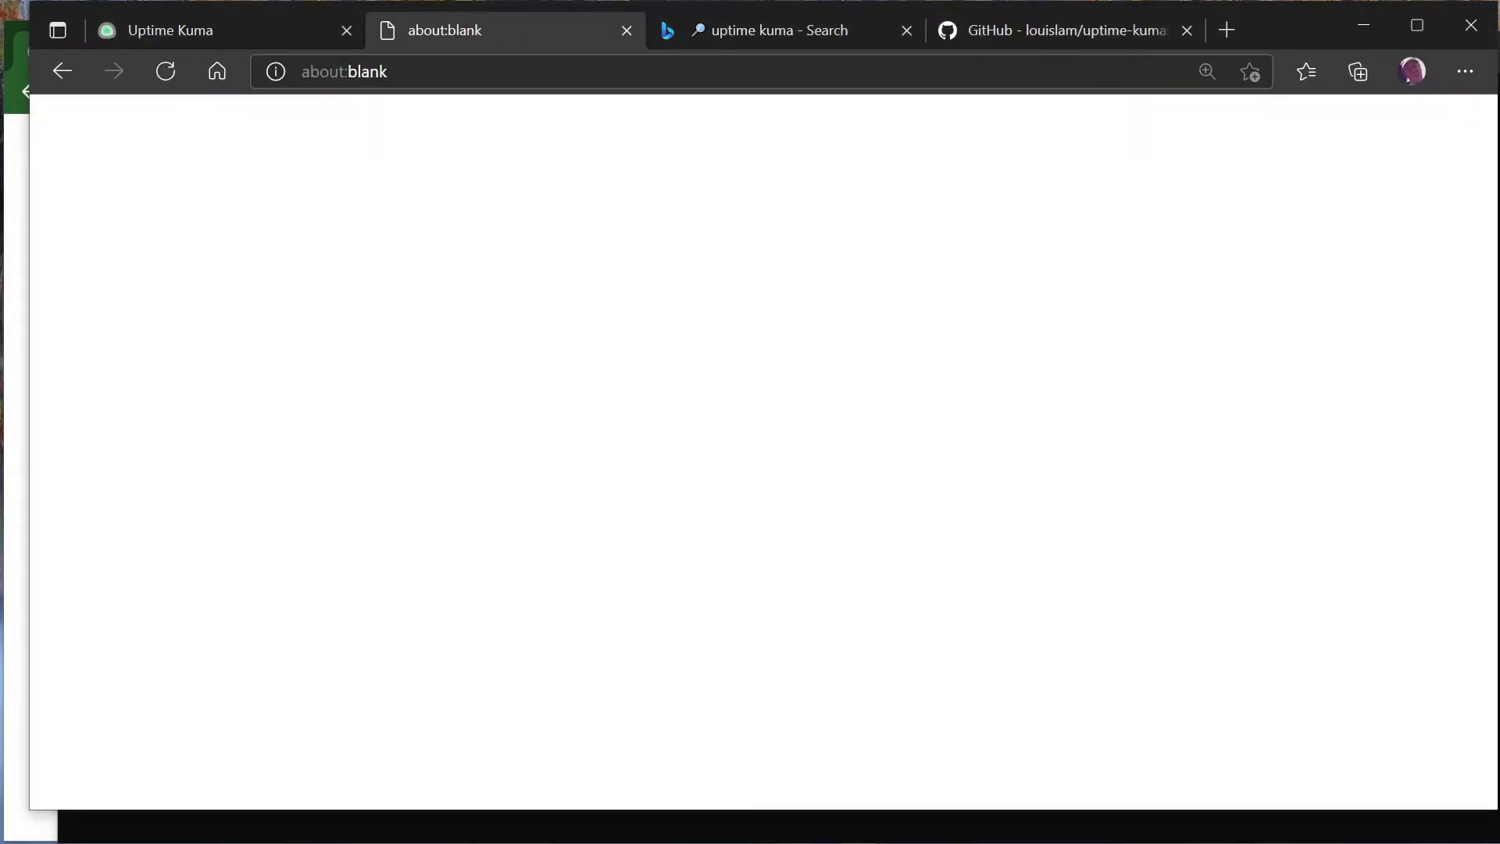
key(ctrl+l)
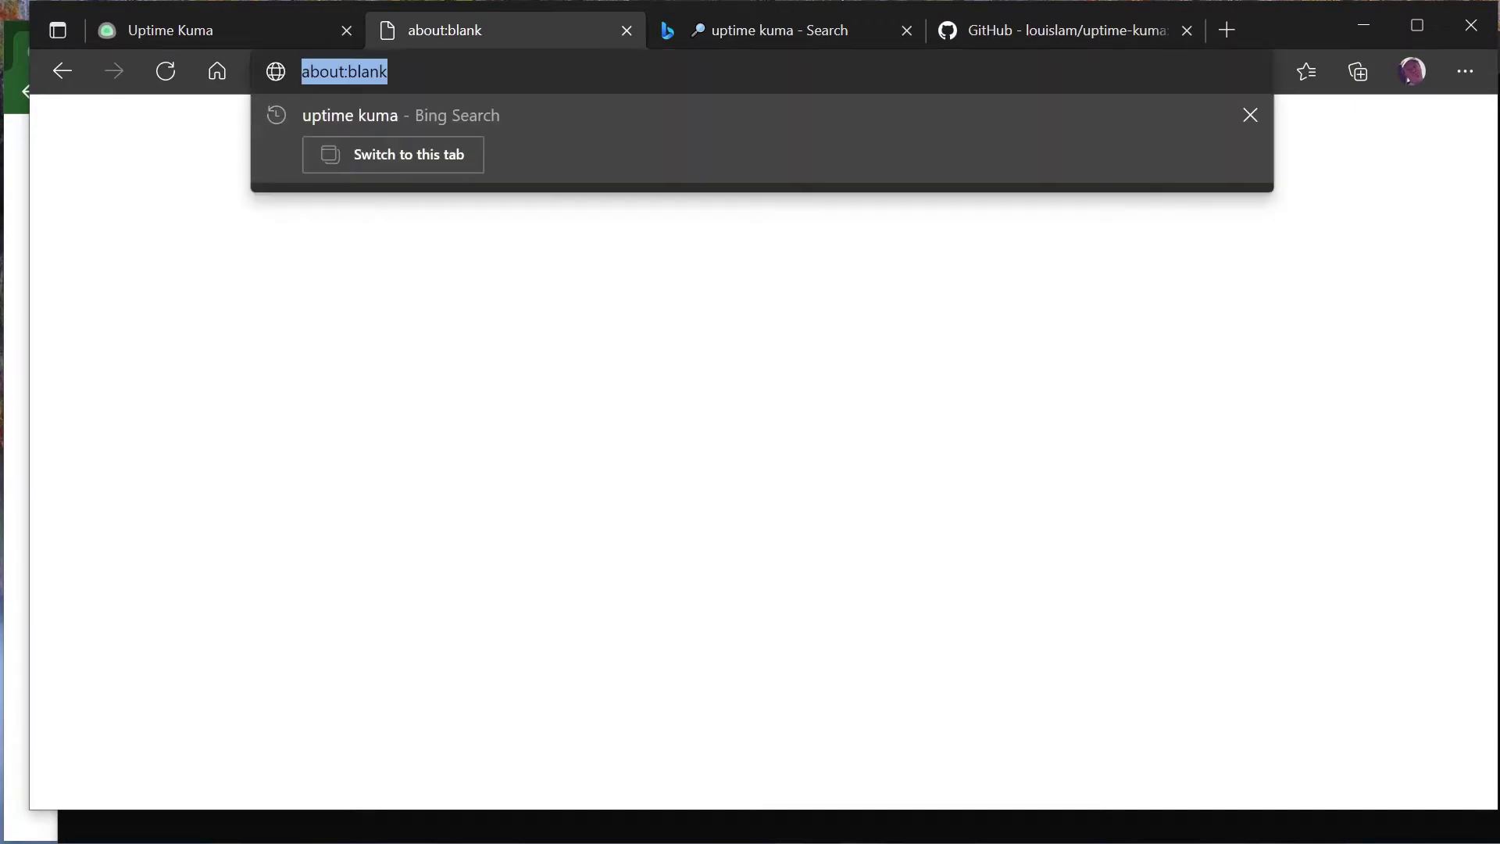
text(http://)
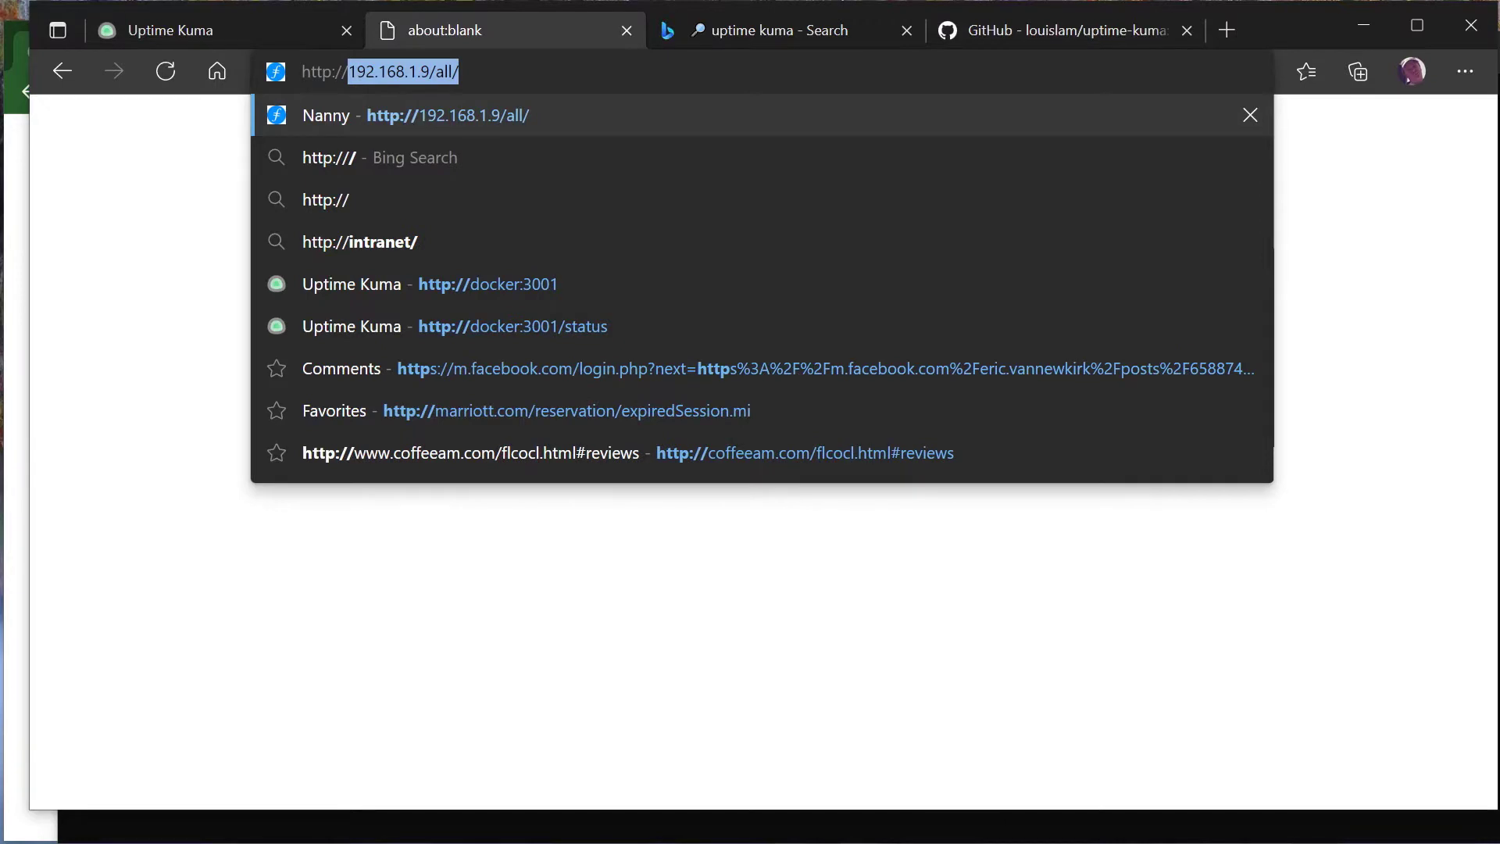
text(synlinux)
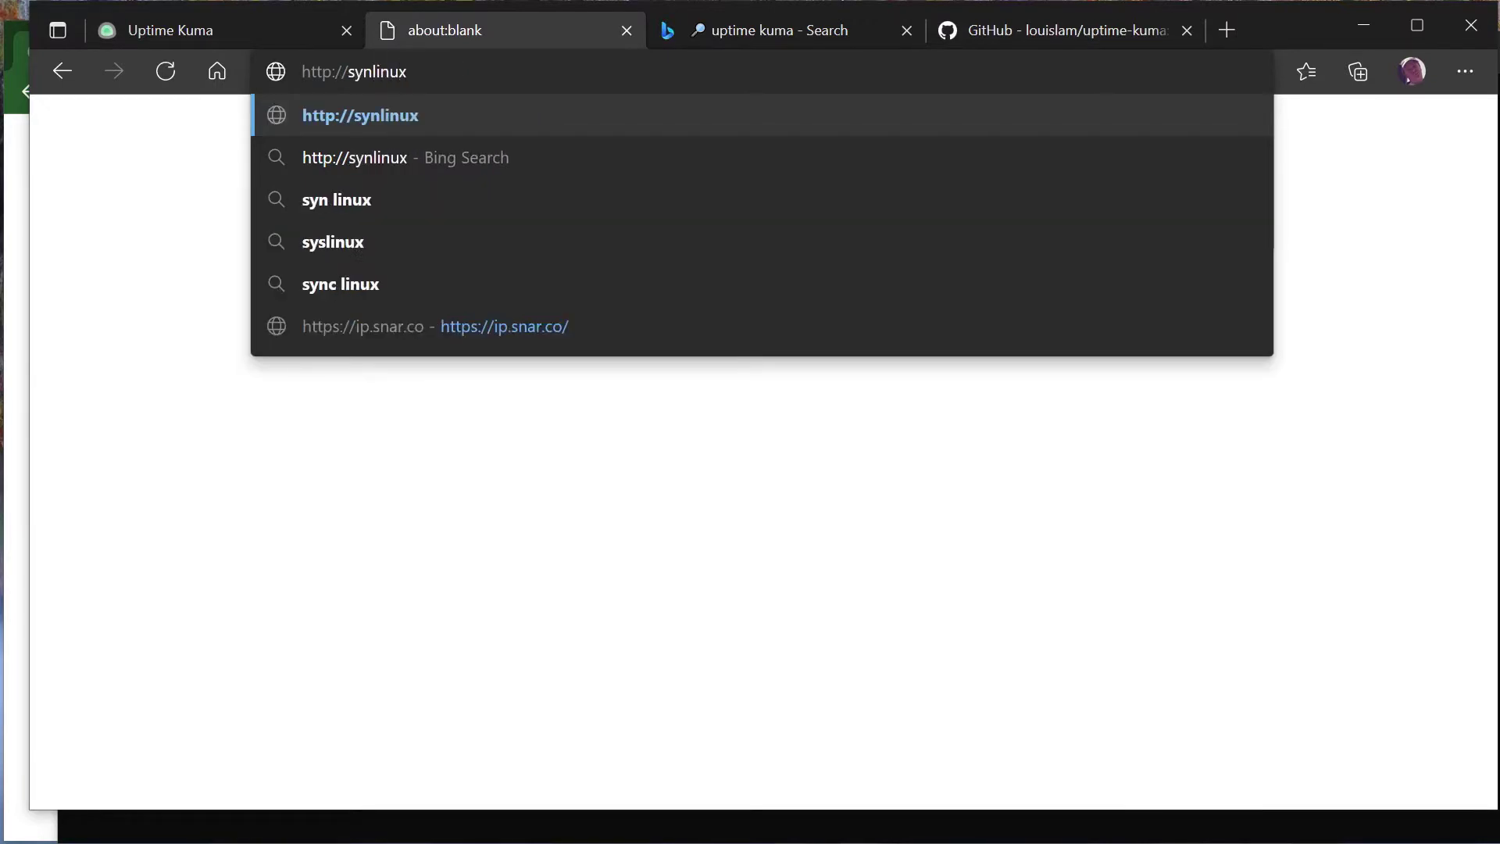
text(:3001/setup)
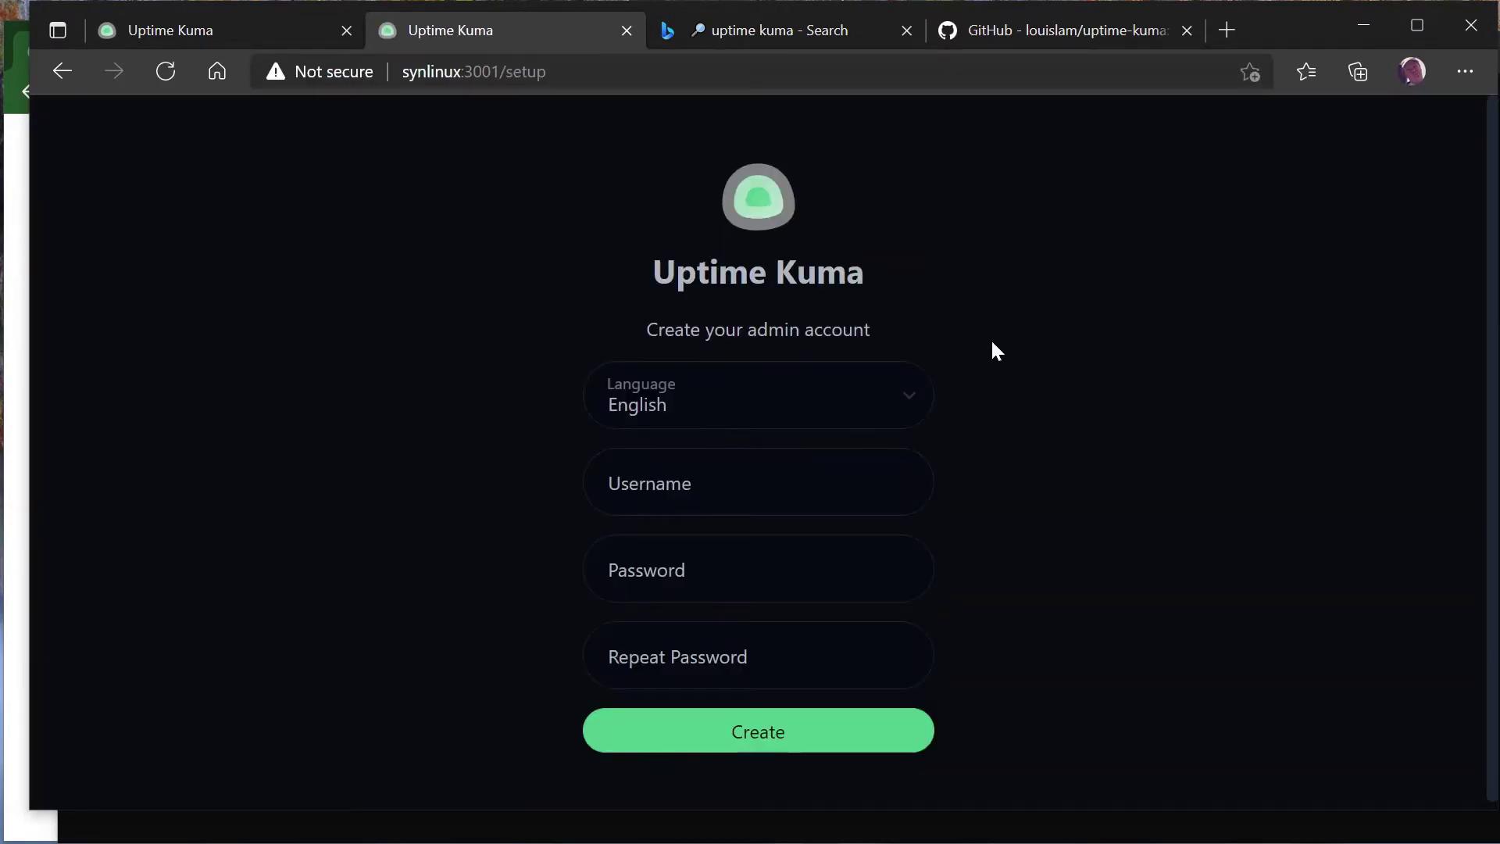
Enter the admin username, password and repeated password to create the Uptime Kuma account
click(757, 482)
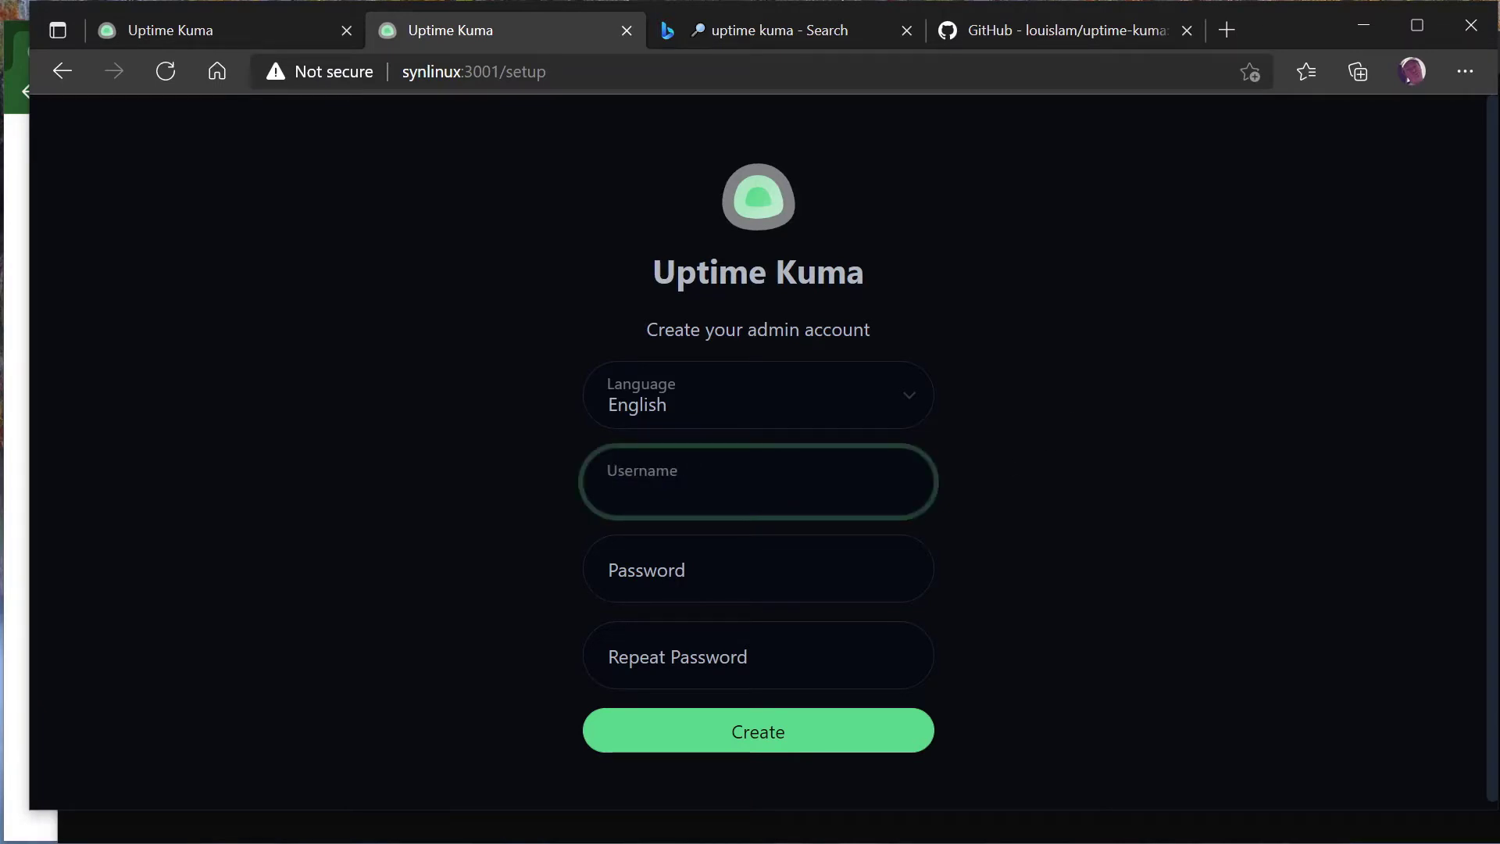
key(Return)
text(admin)
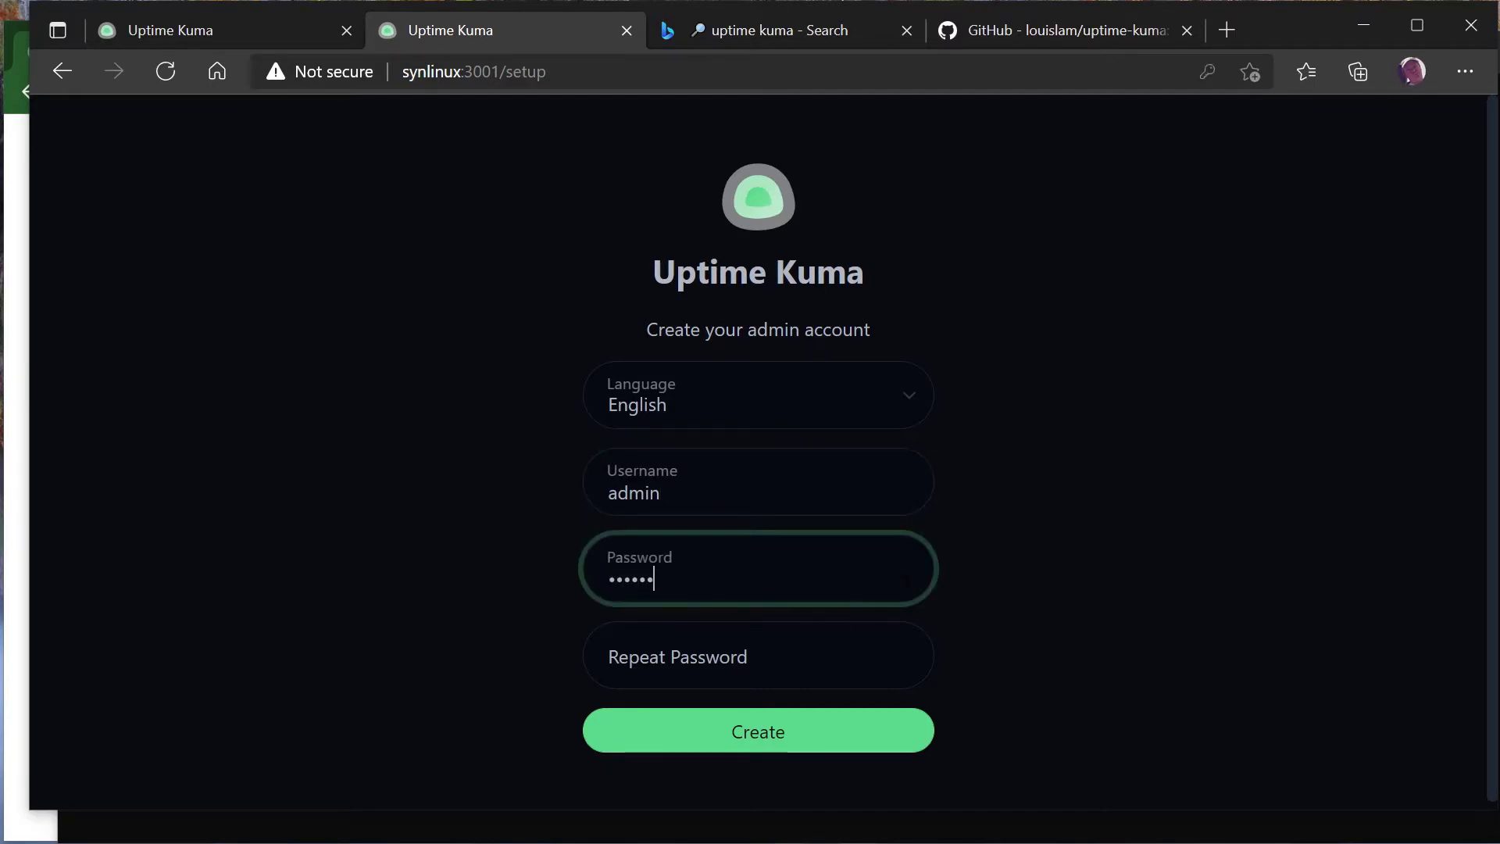
key(Tab)
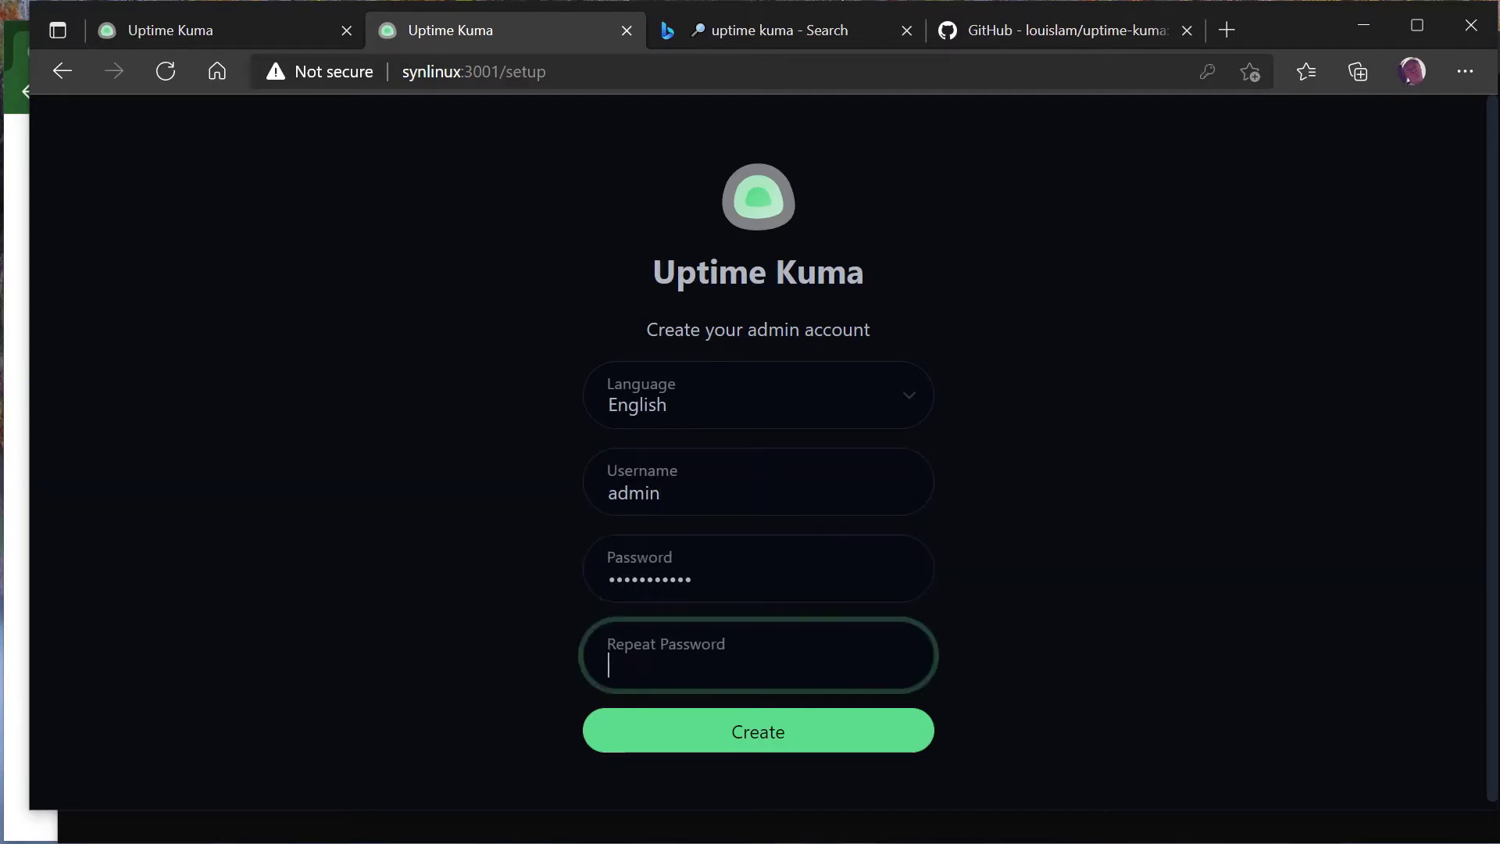
text(aaaaaaa)
key(Return)
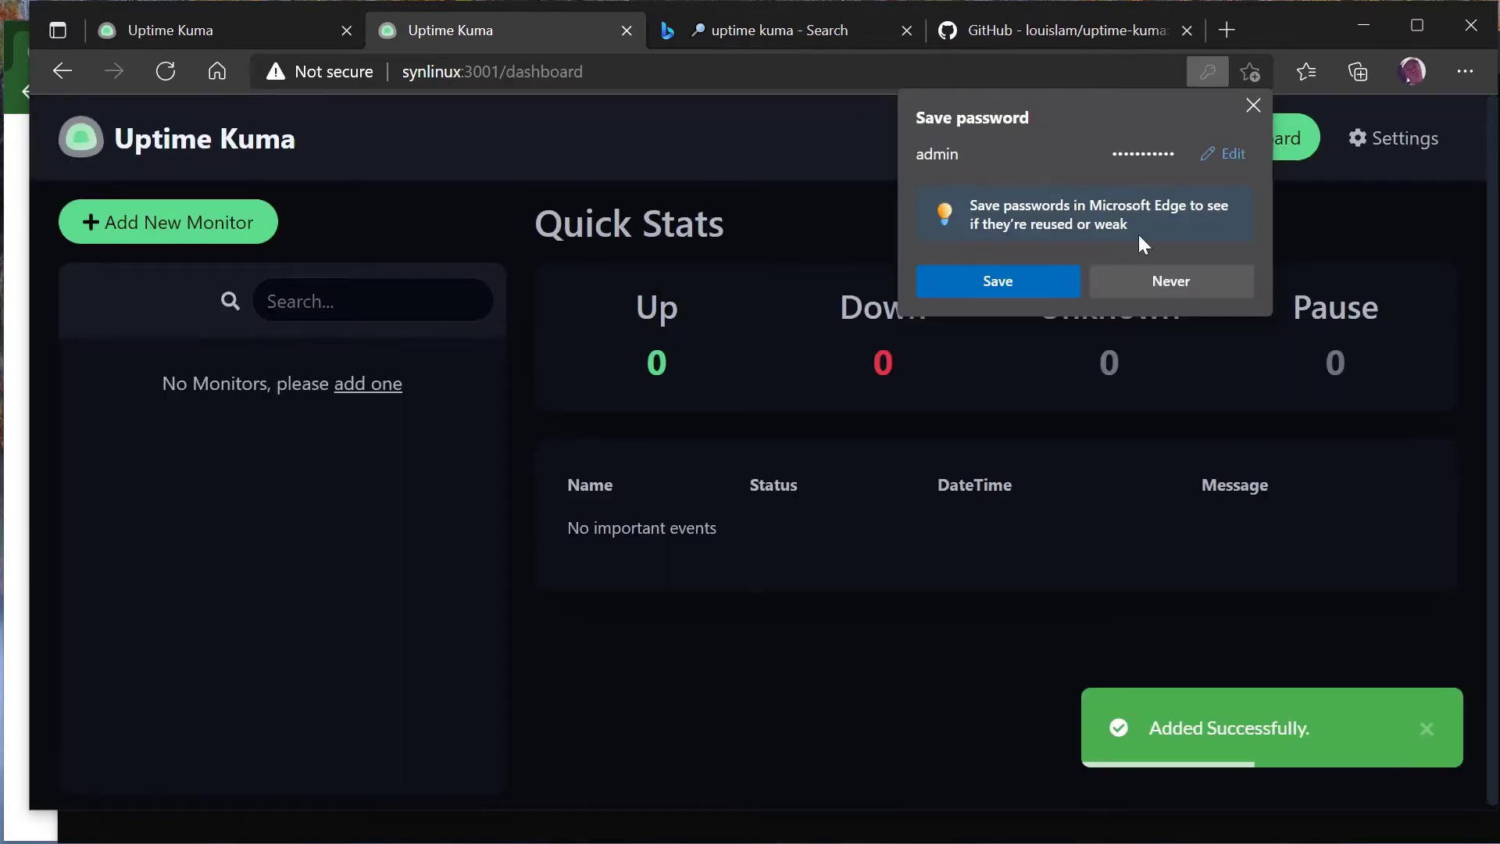
Decline Edge's password prompt, then browse Notifications, Appearance and Security settings, ending on Notifications
click(1190, 281)
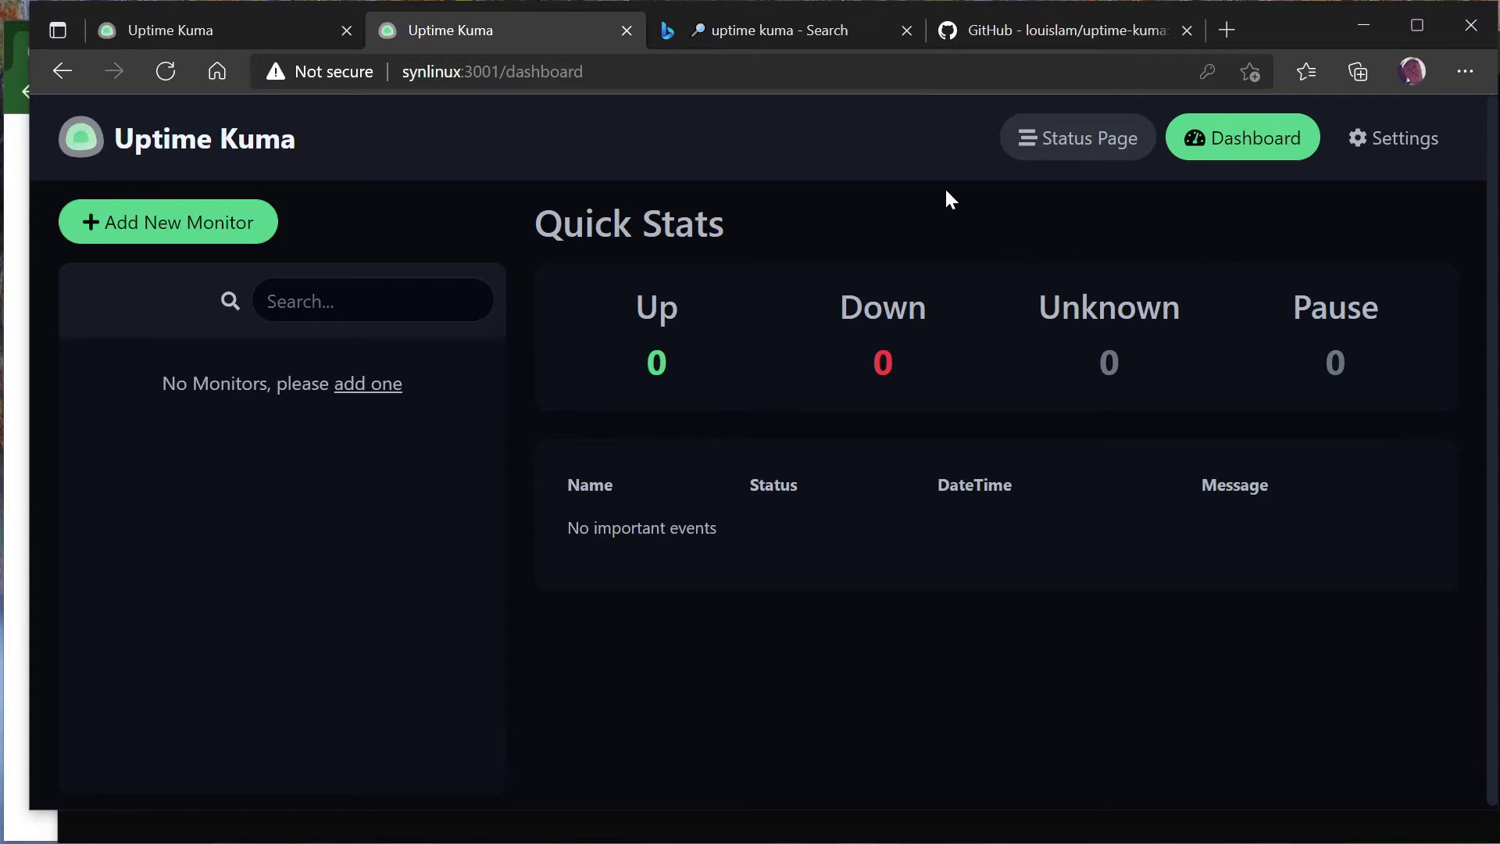
click(1403, 148)
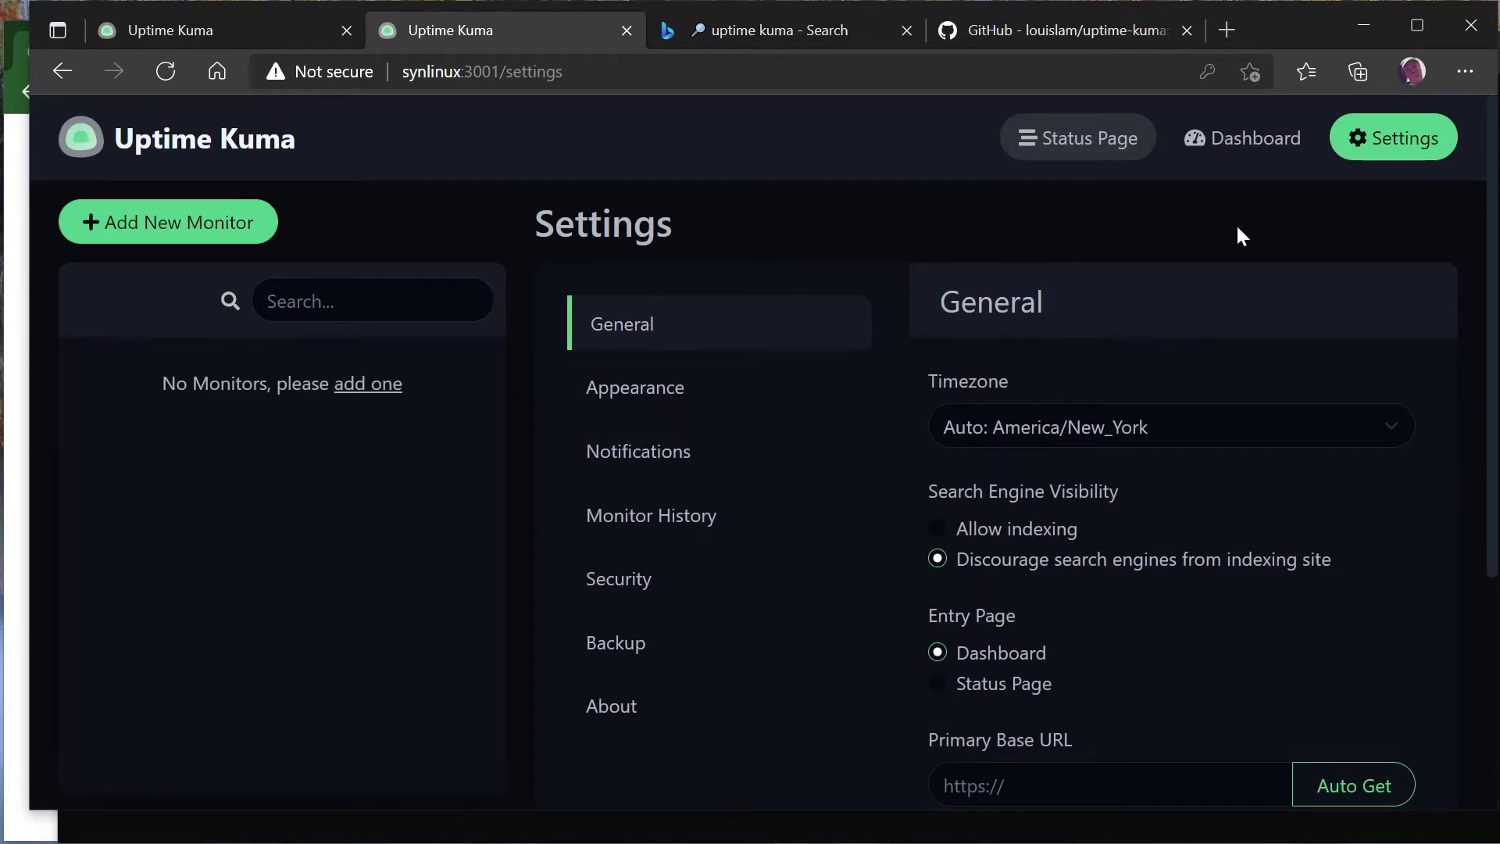
click(645, 466)
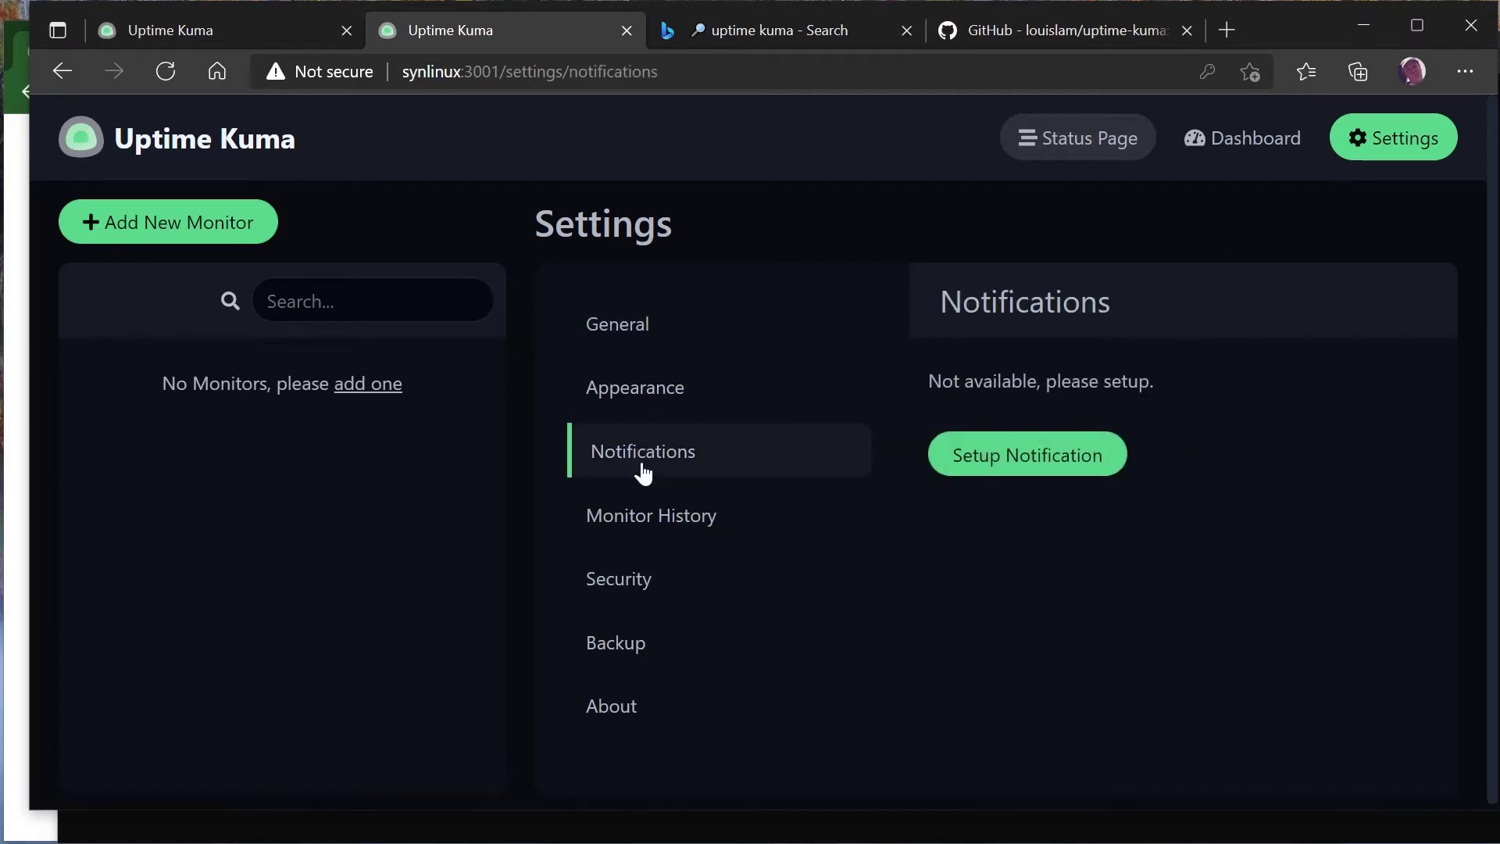
click(667, 388)
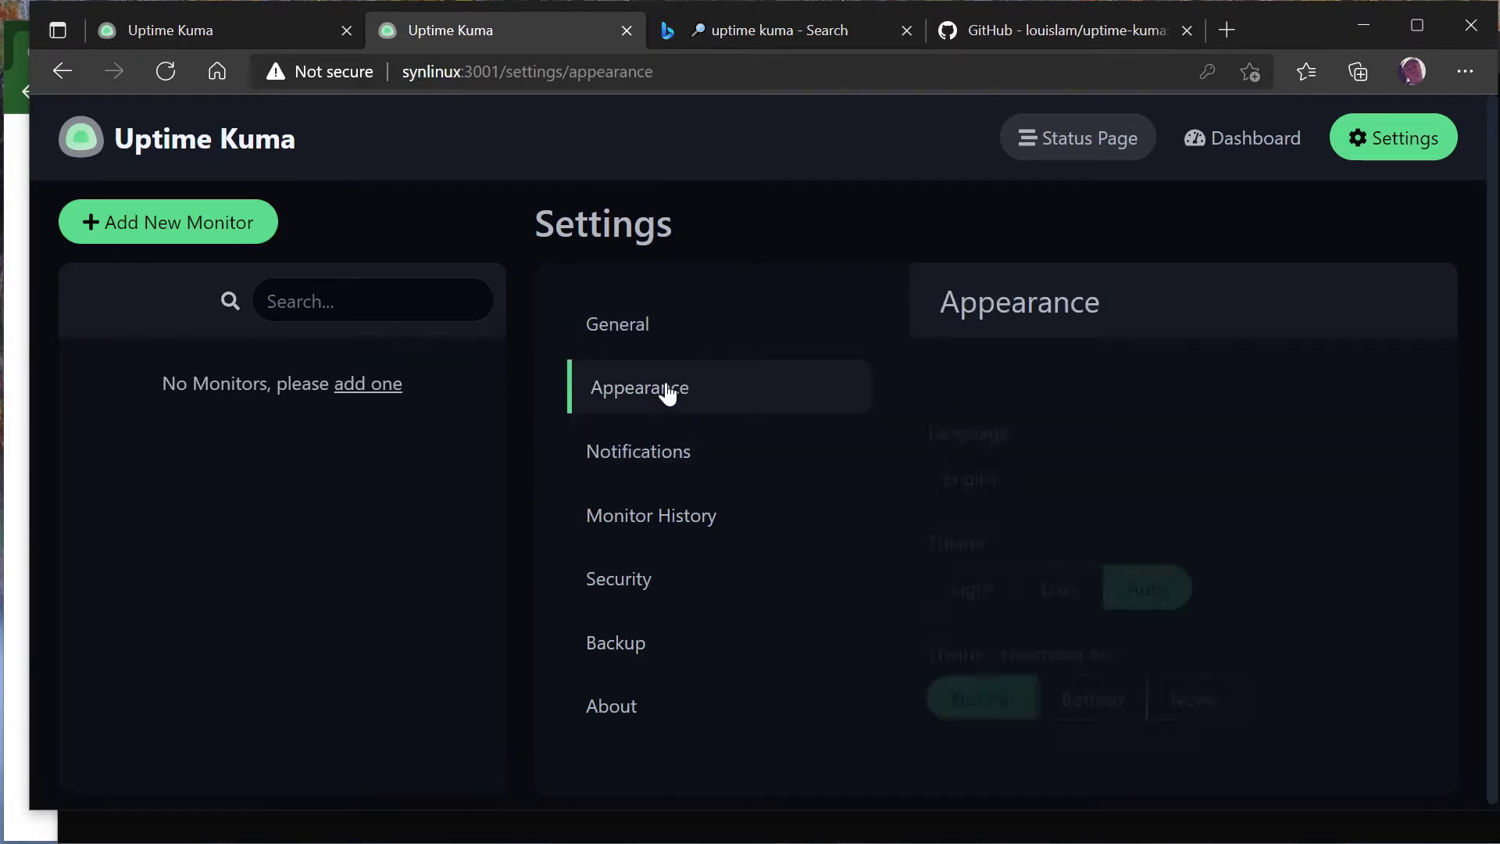
click(650, 591)
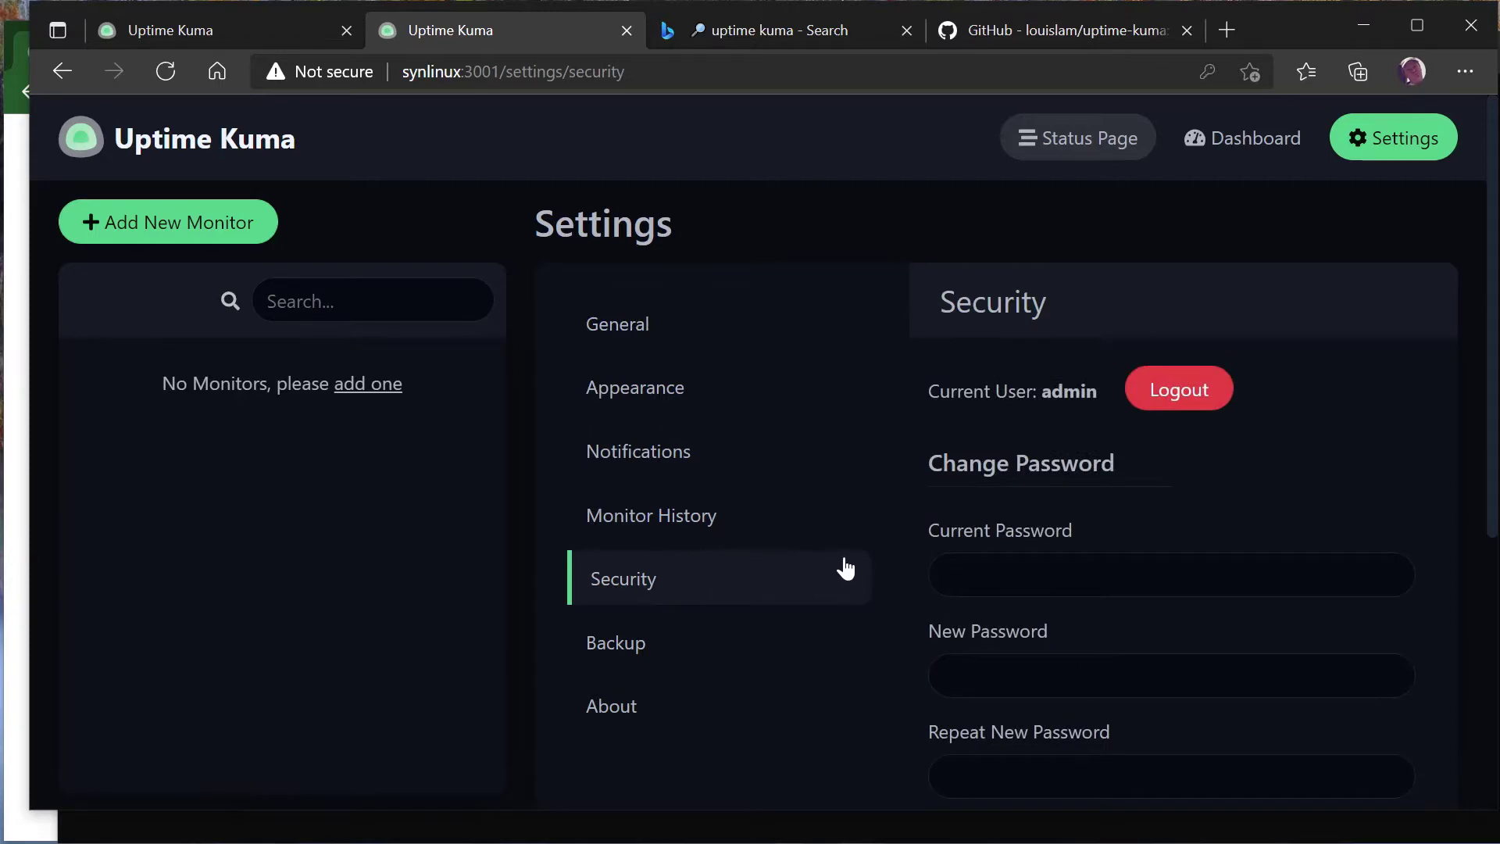
scroll(886, 561, down, 5)
scroll(903, 514, up, 5)
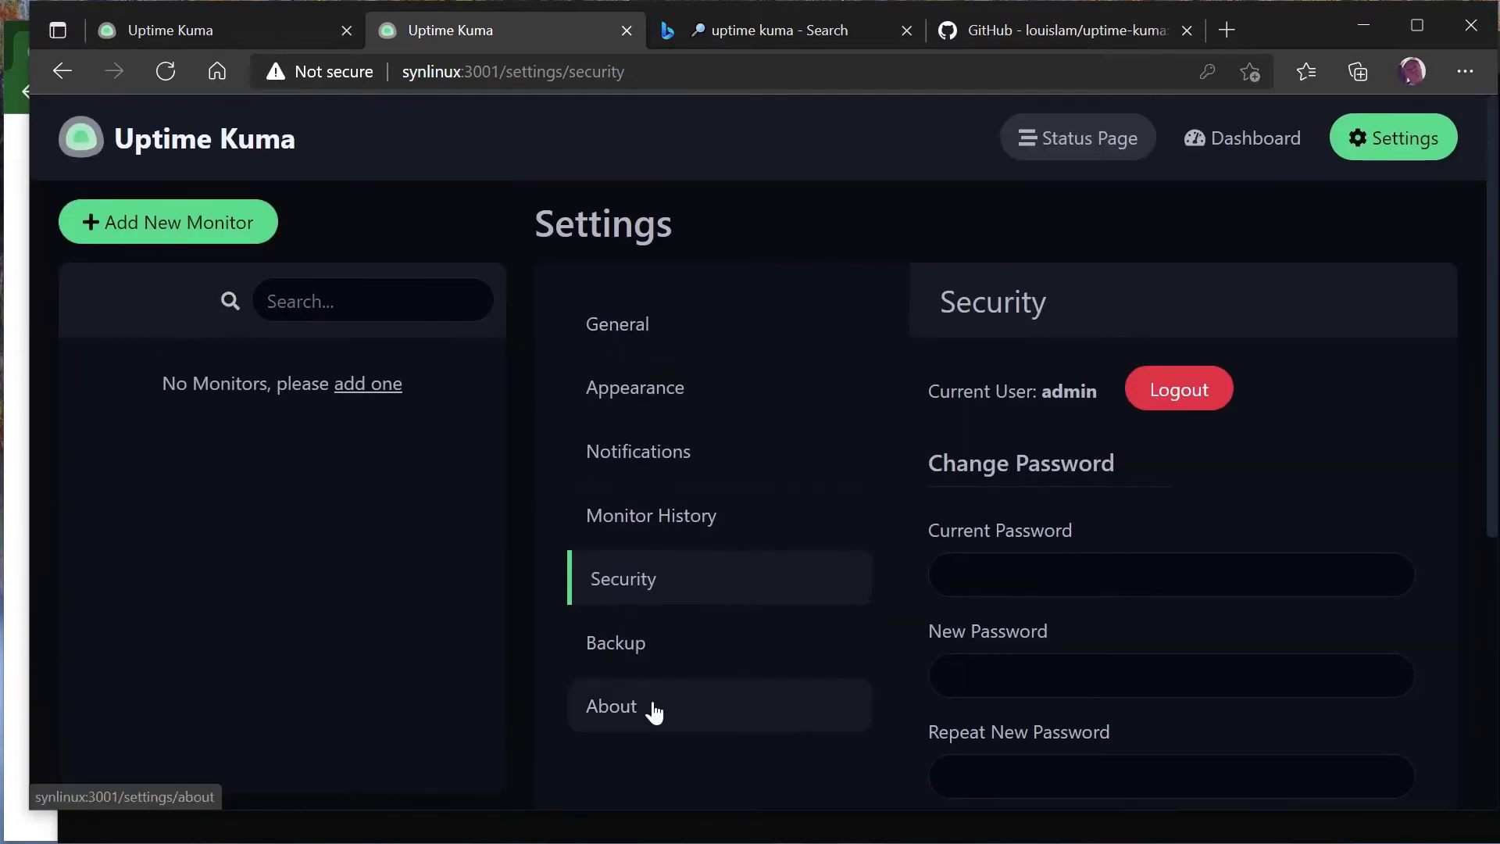
click(607, 461)
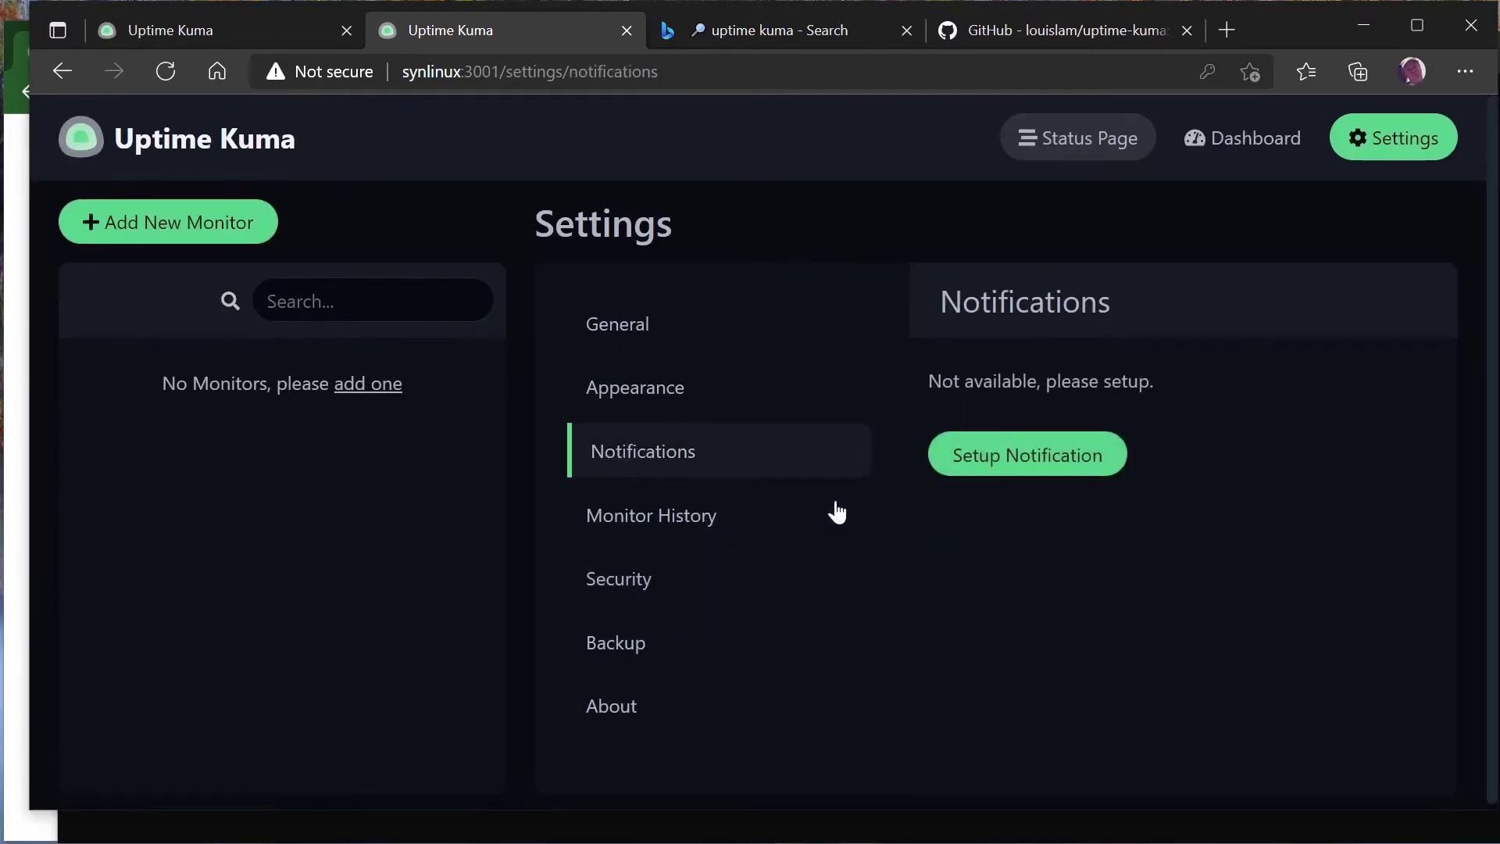
click(1045, 461)
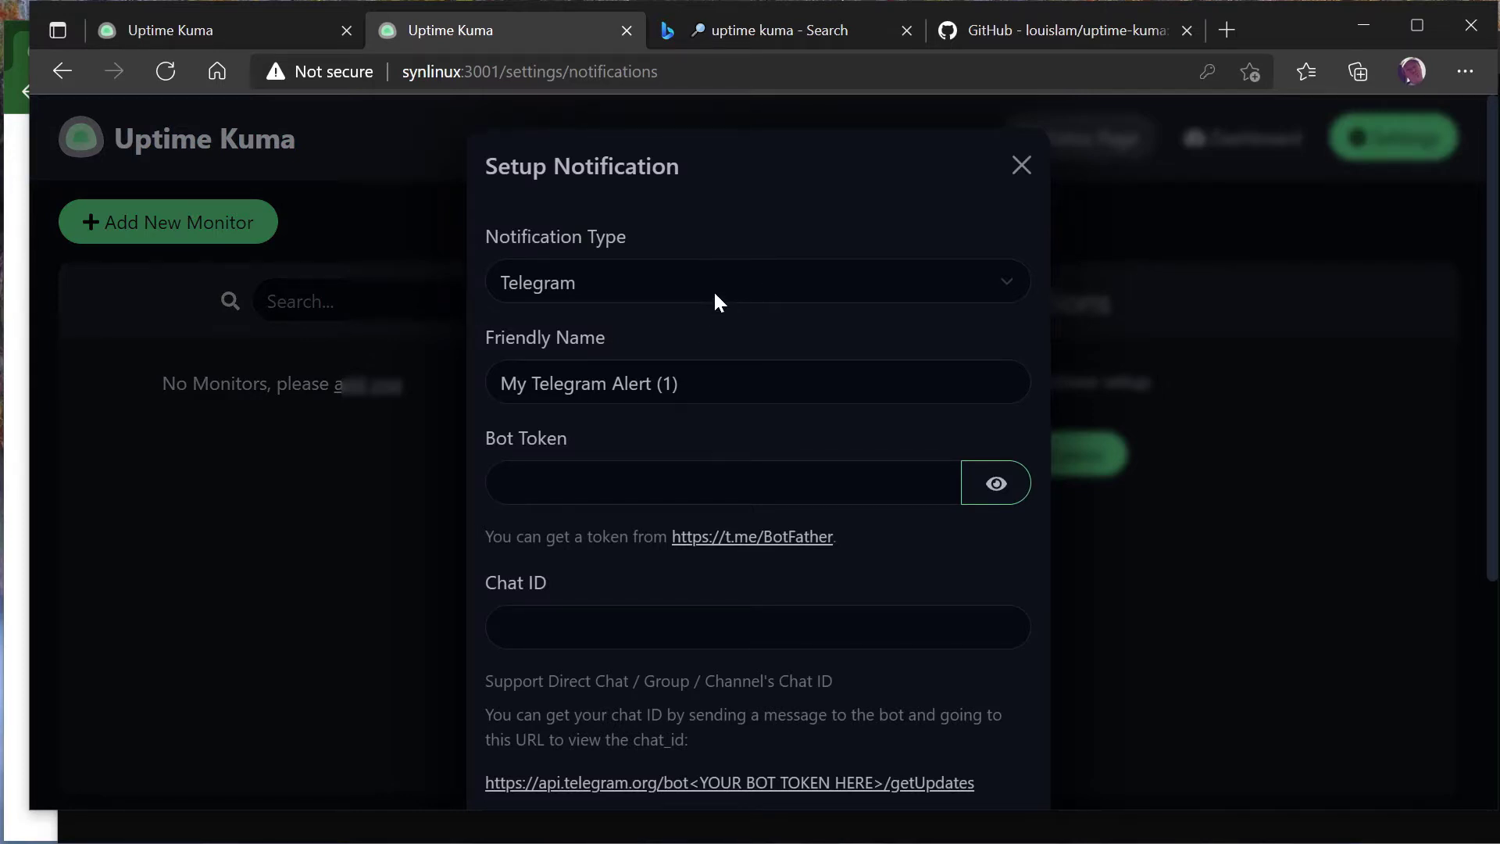
click(825, 286)
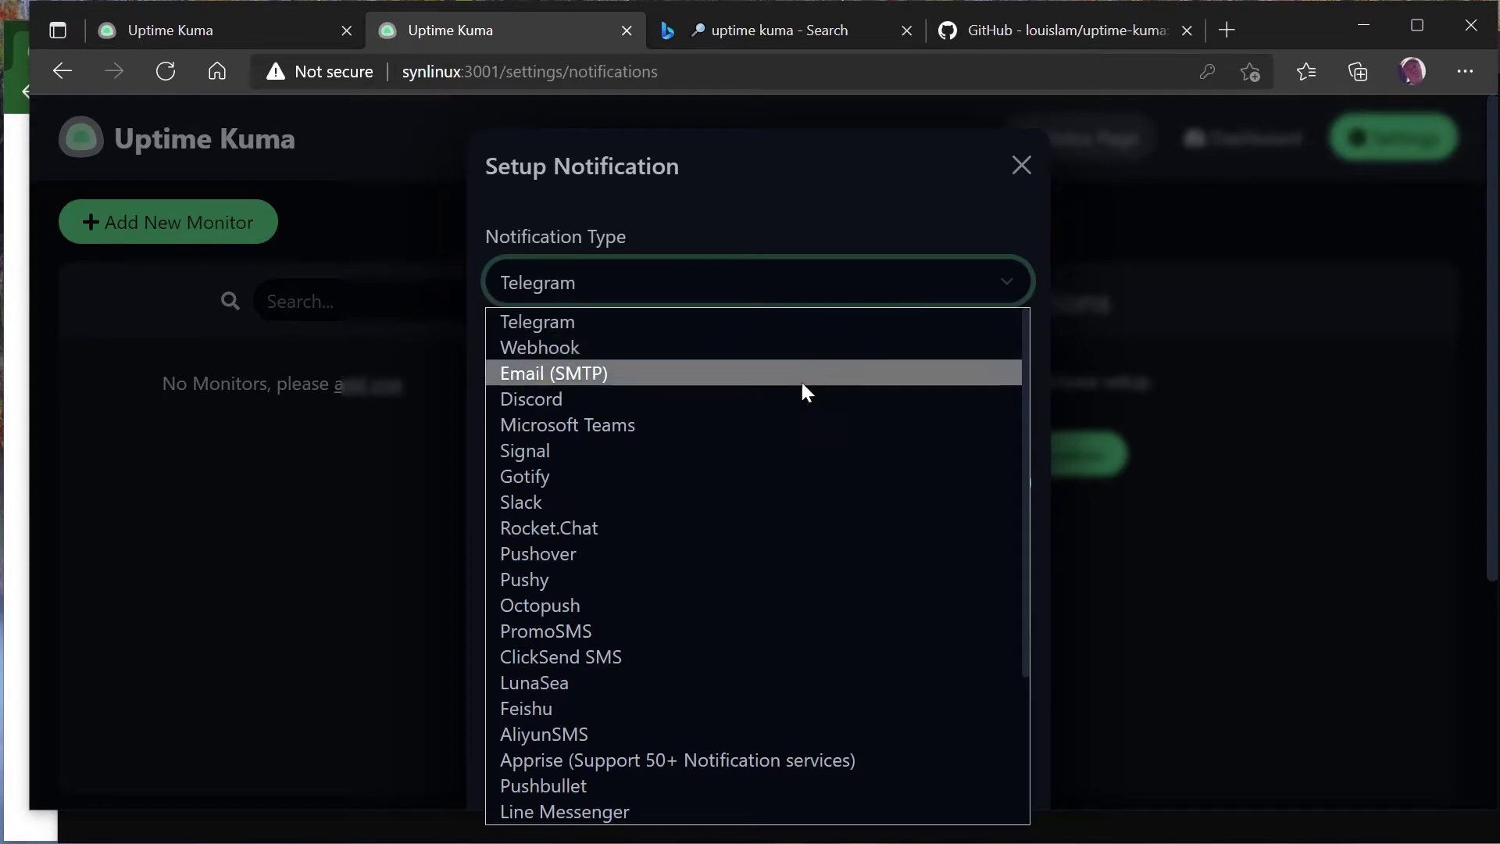
scroll(776, 424, down, 2)
scroll(775, 419, down, 1)
scroll(761, 439, up, 3)
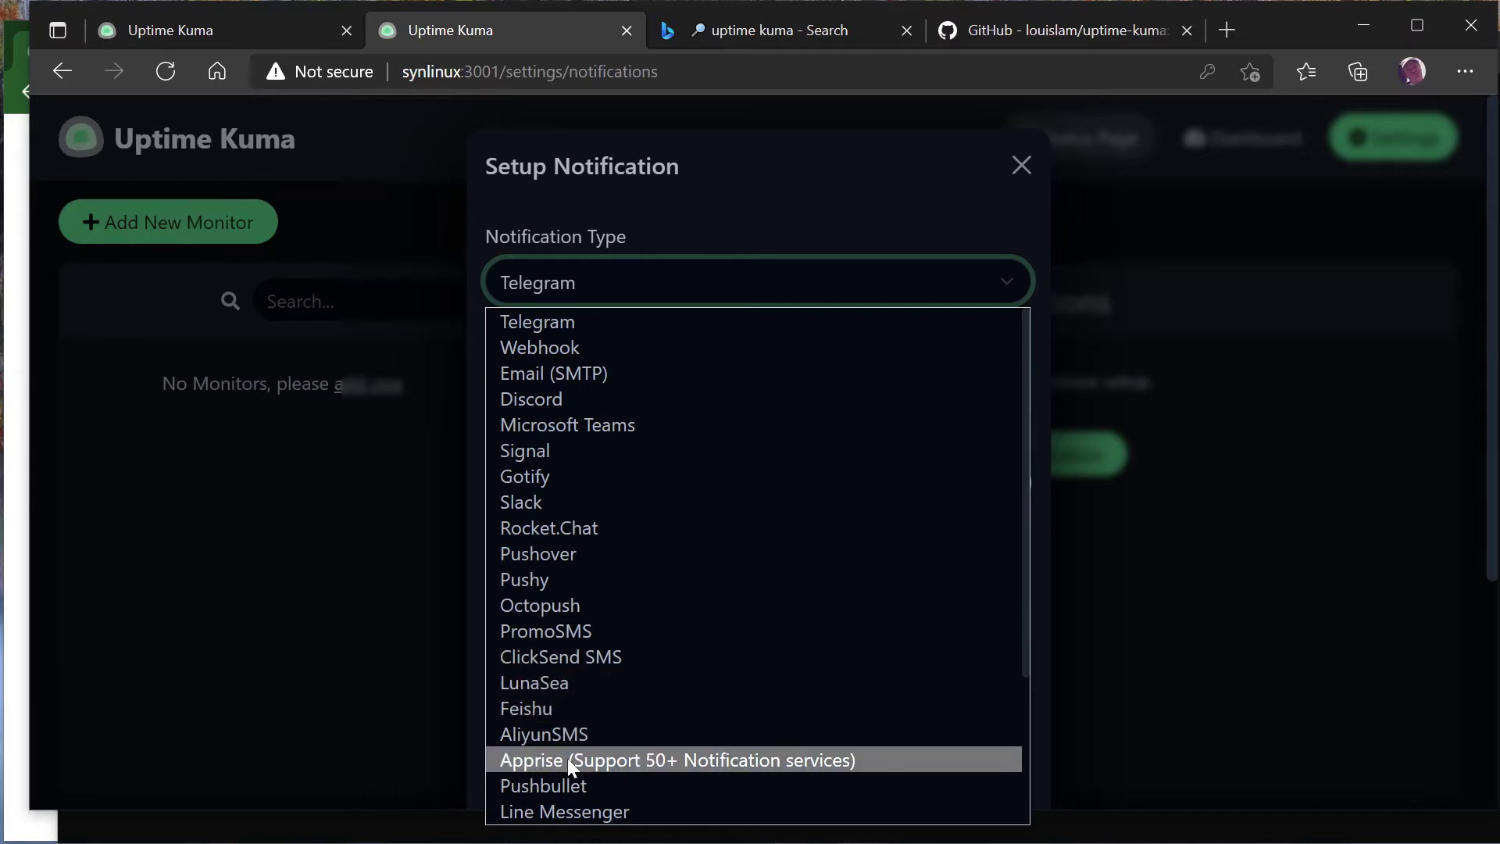
scroll(567, 759, down, 3)
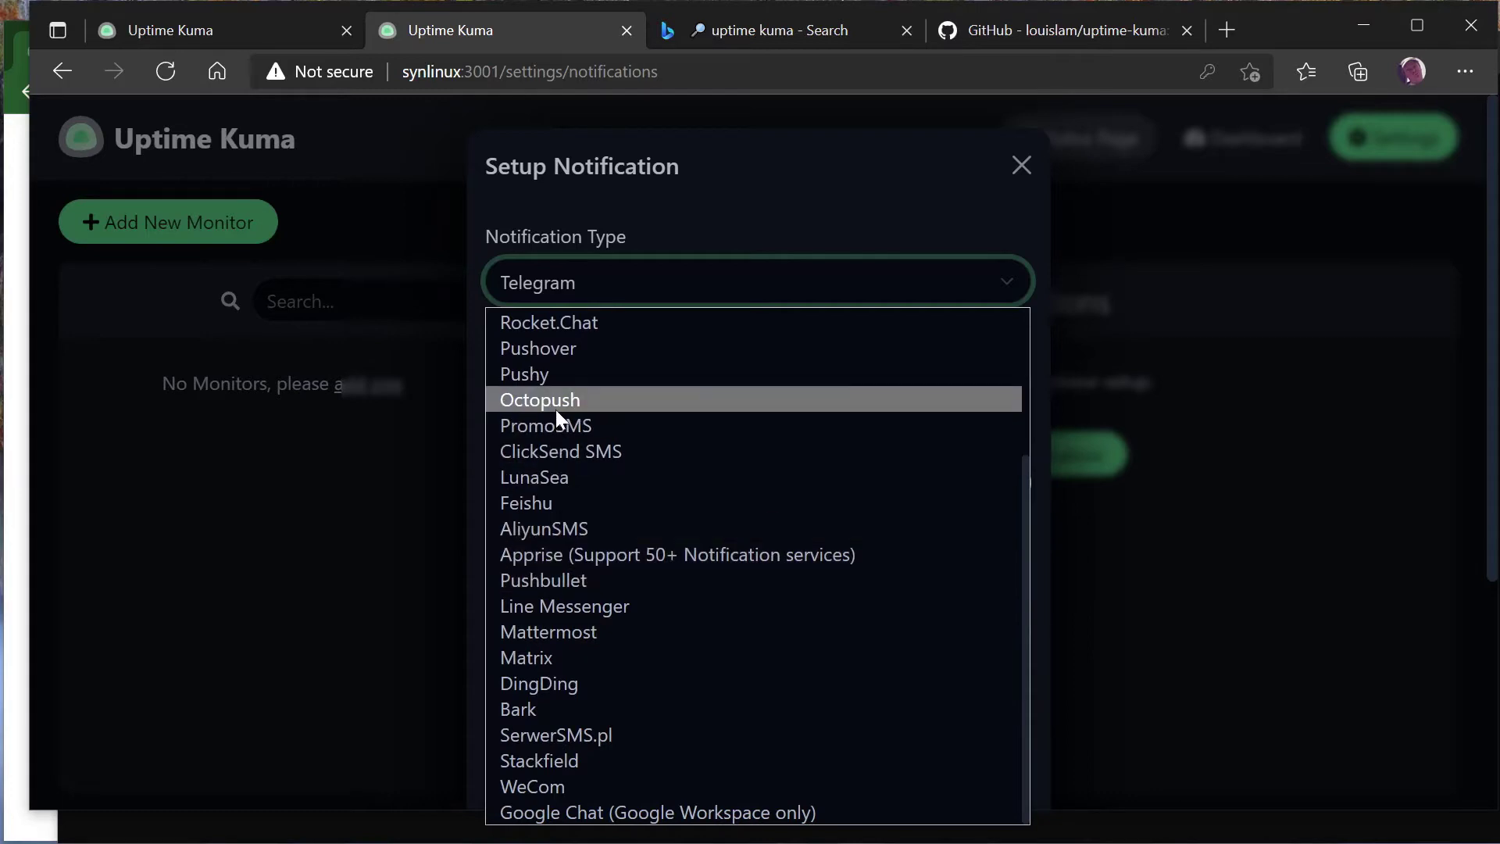
click(550, 347)
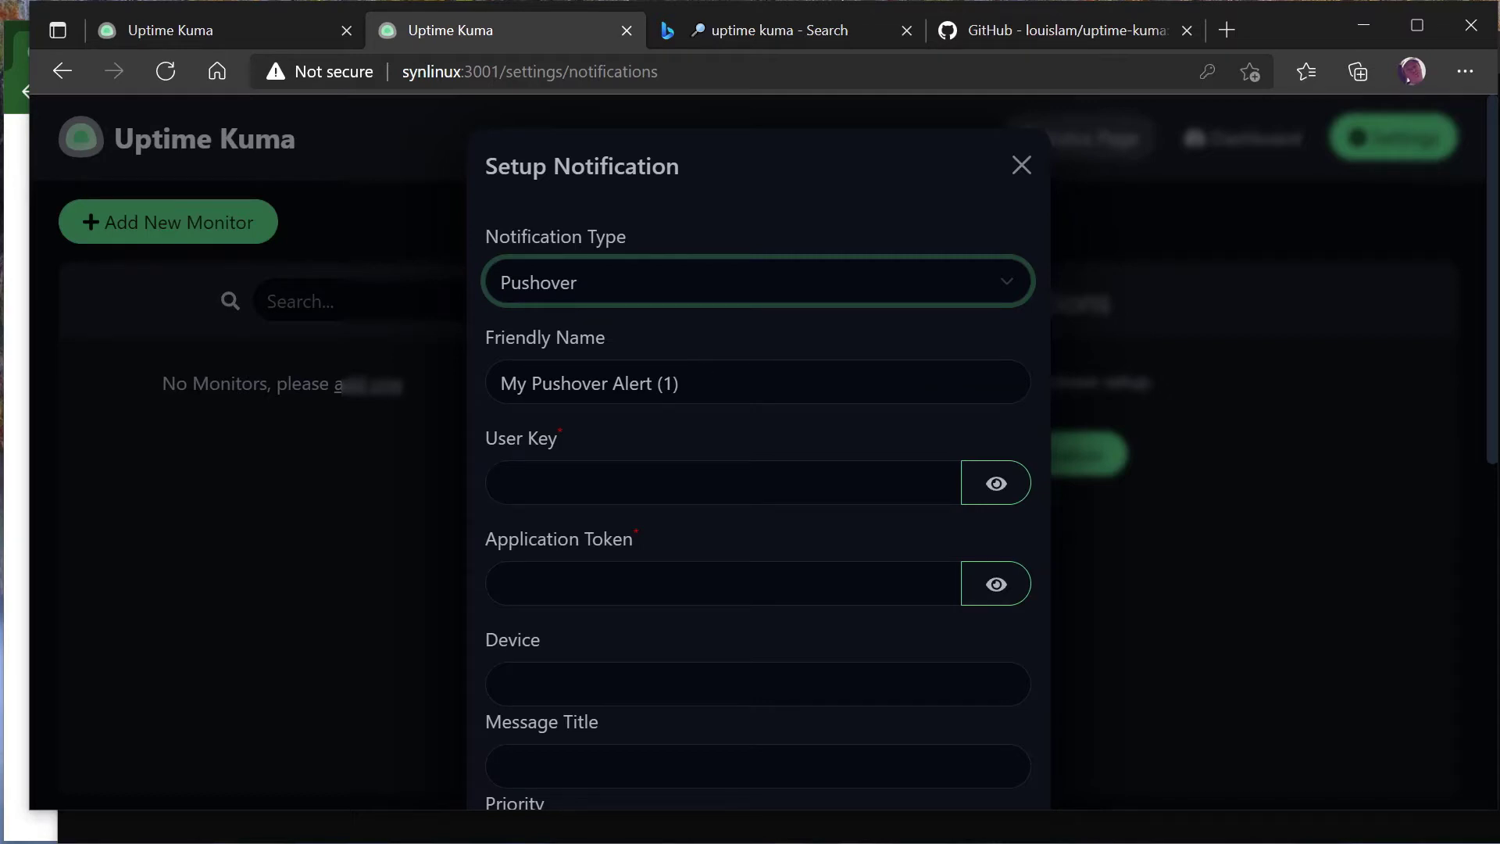
click(587, 486)
key(Tab)
scroll(719, 653, down, 3)
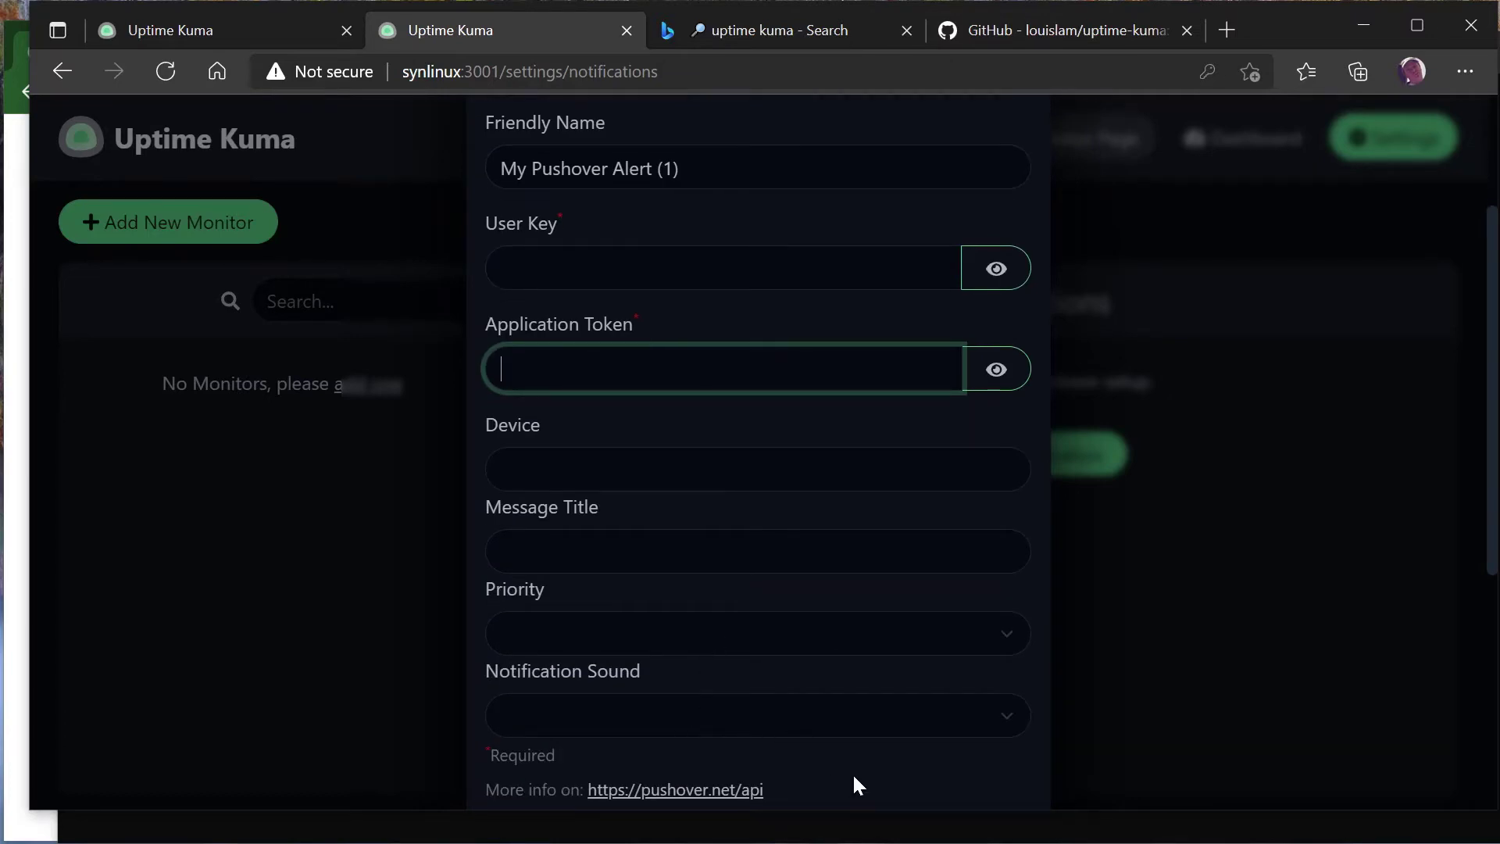
scroll(823, 753, up, 2)
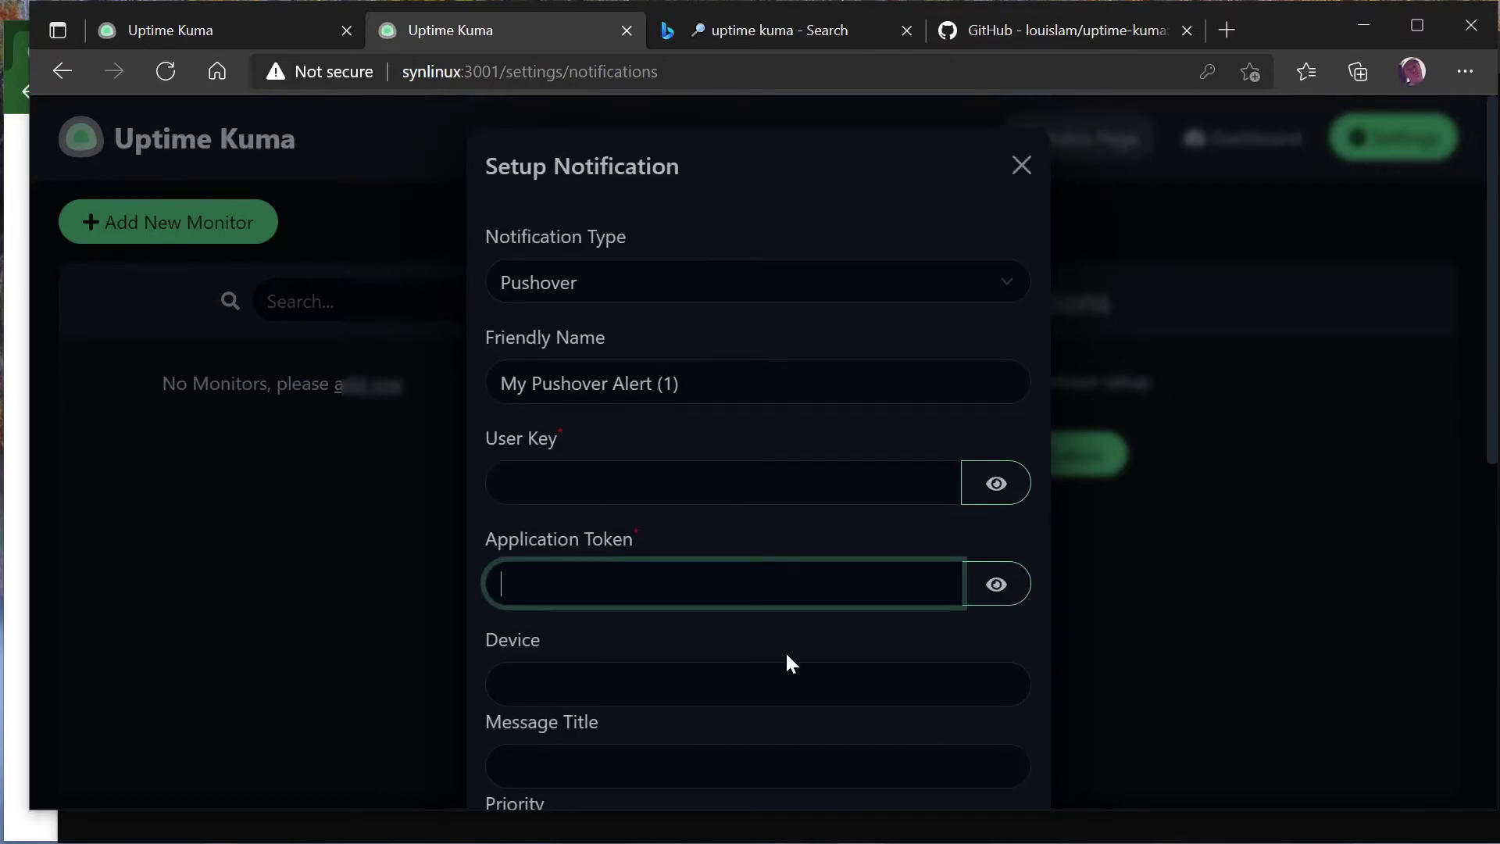
scroll(789, 660, down, 6)
scroll(789, 643, up, 7)
scroll(746, 706, down, 2)
scroll(745, 698, down, 1)
click(1007, 644)
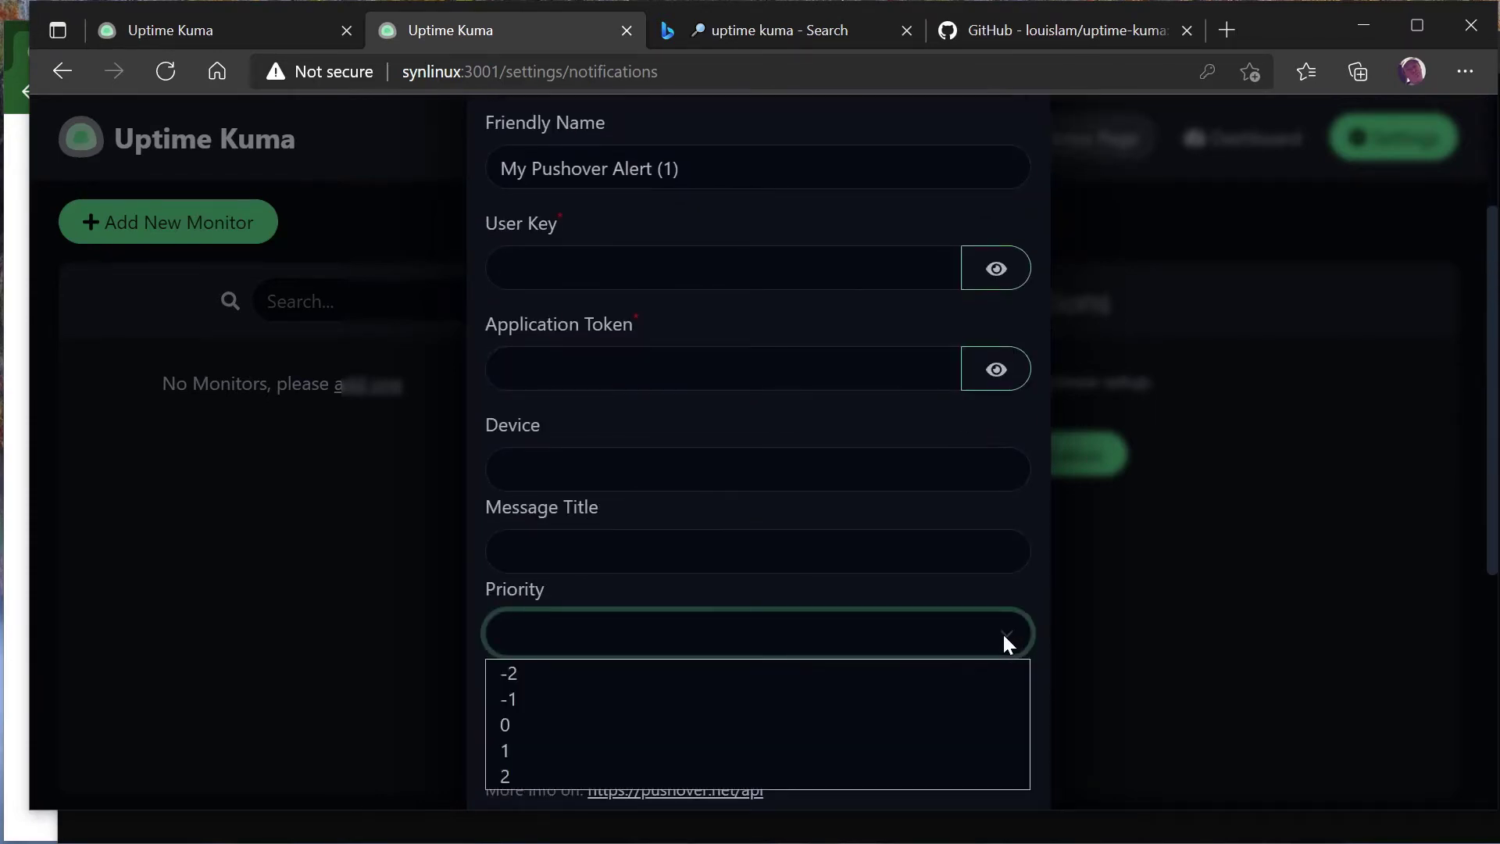
click(962, 600)
scroll(705, 536, up, 2)
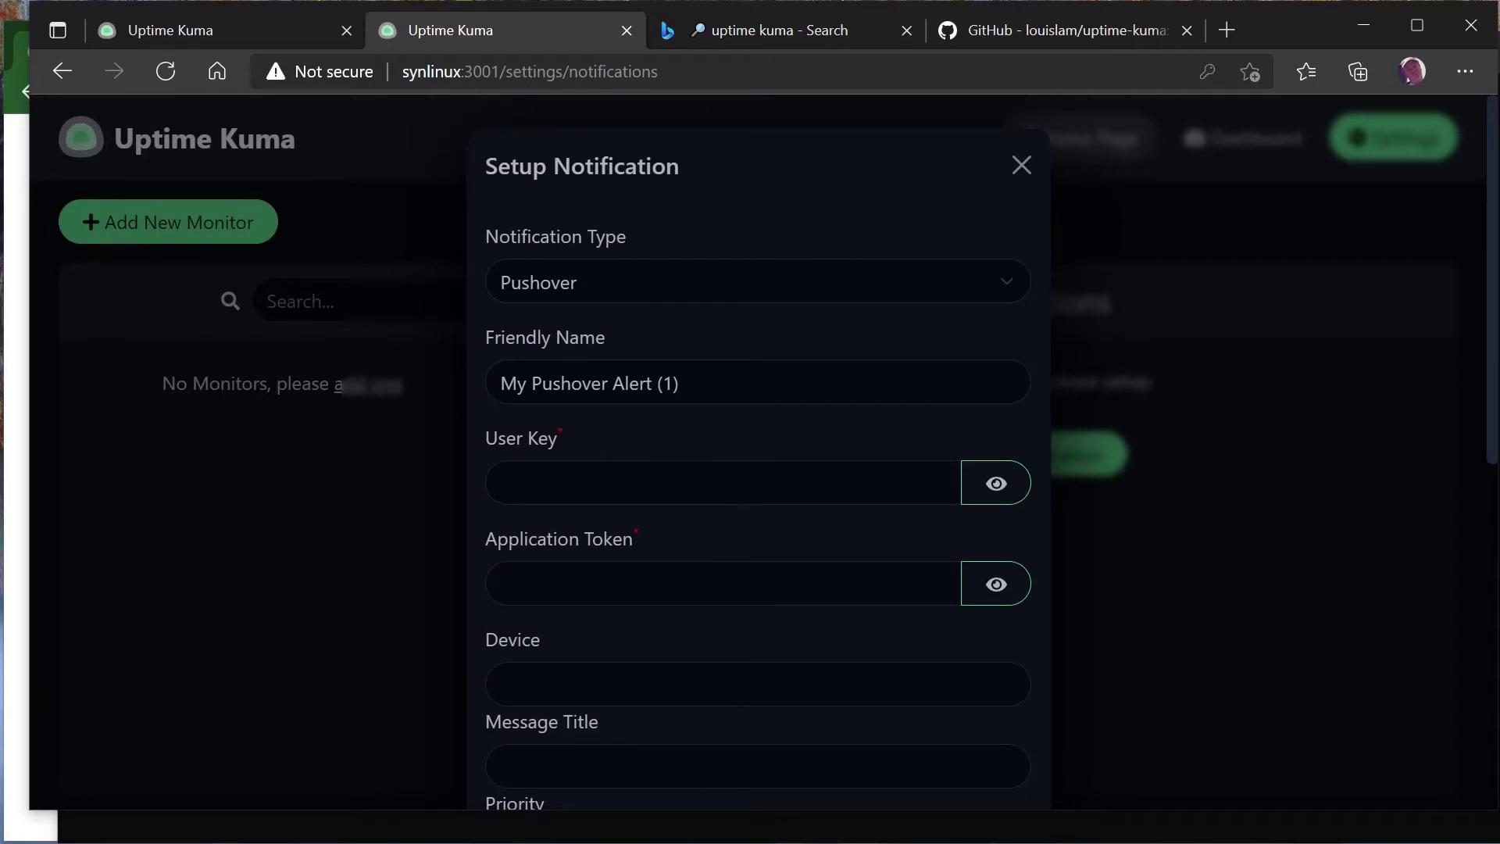
click(1021, 165)
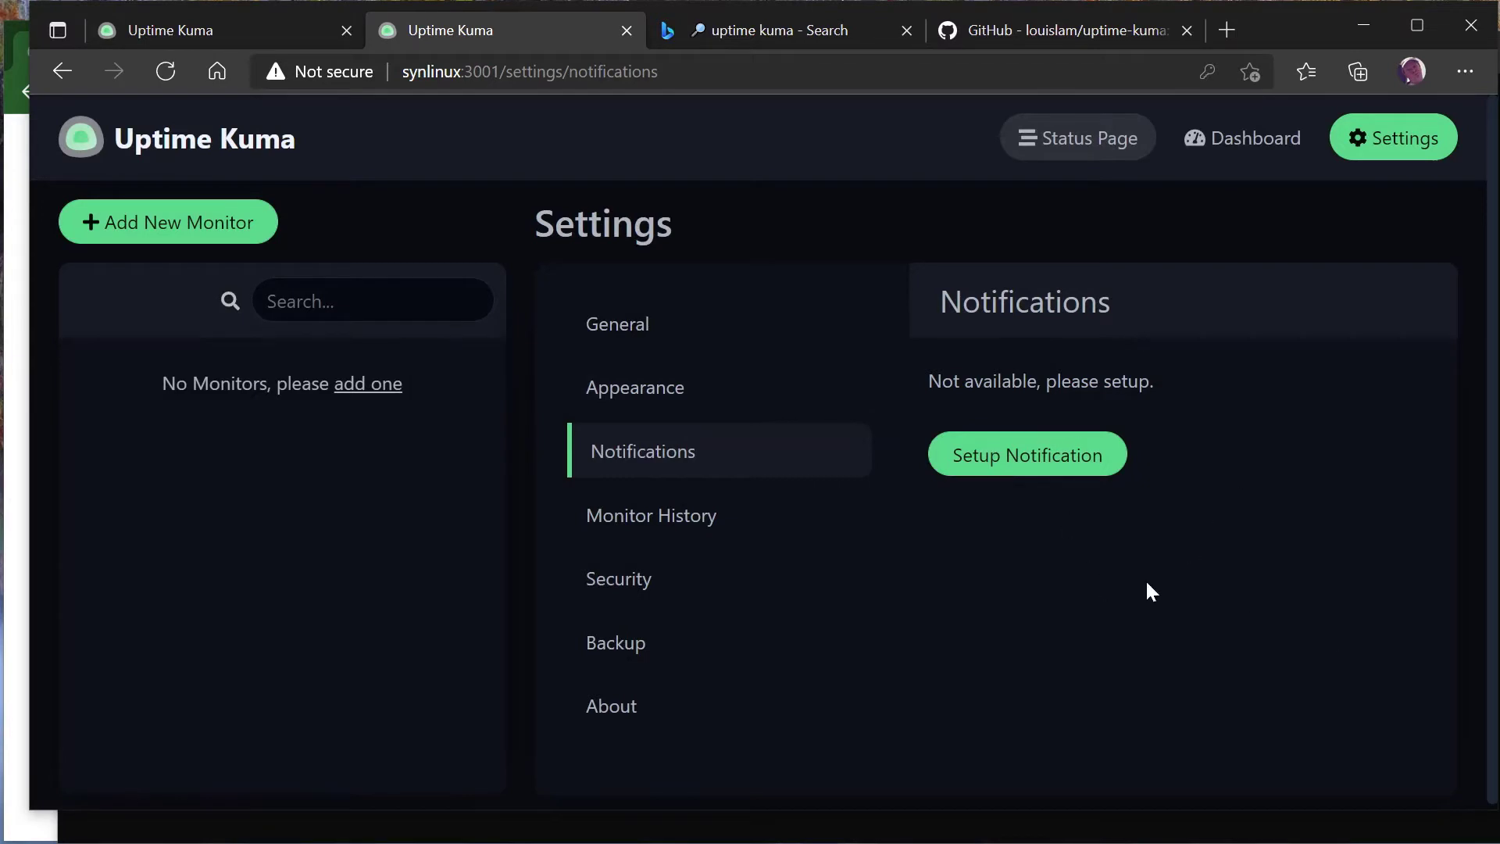
Start a new monitor and keep HTTP(s) as the Monitor Type
click(176, 225)
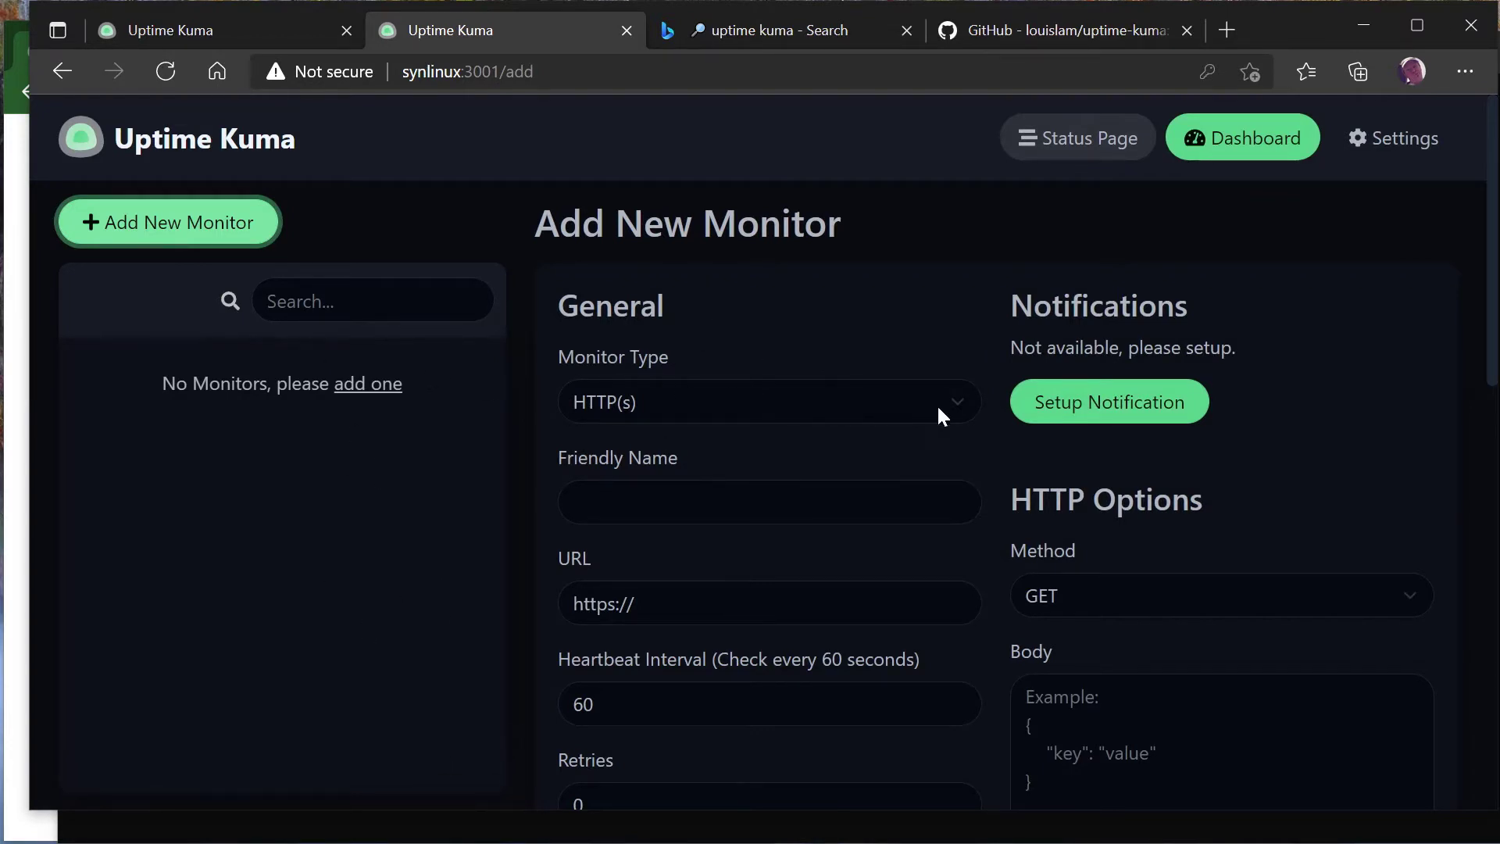
click(959, 406)
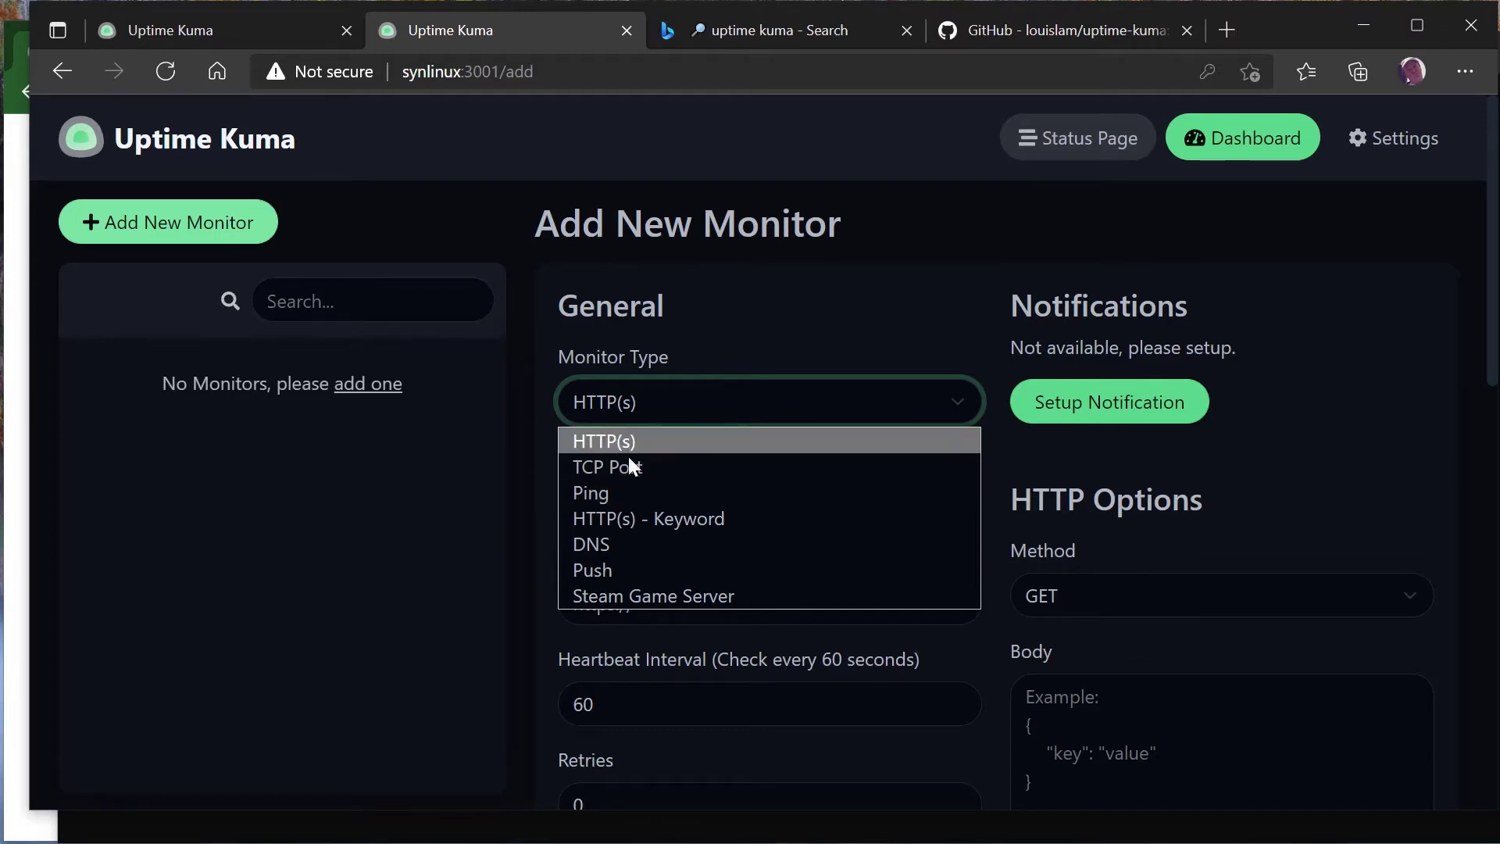
click(338, 467)
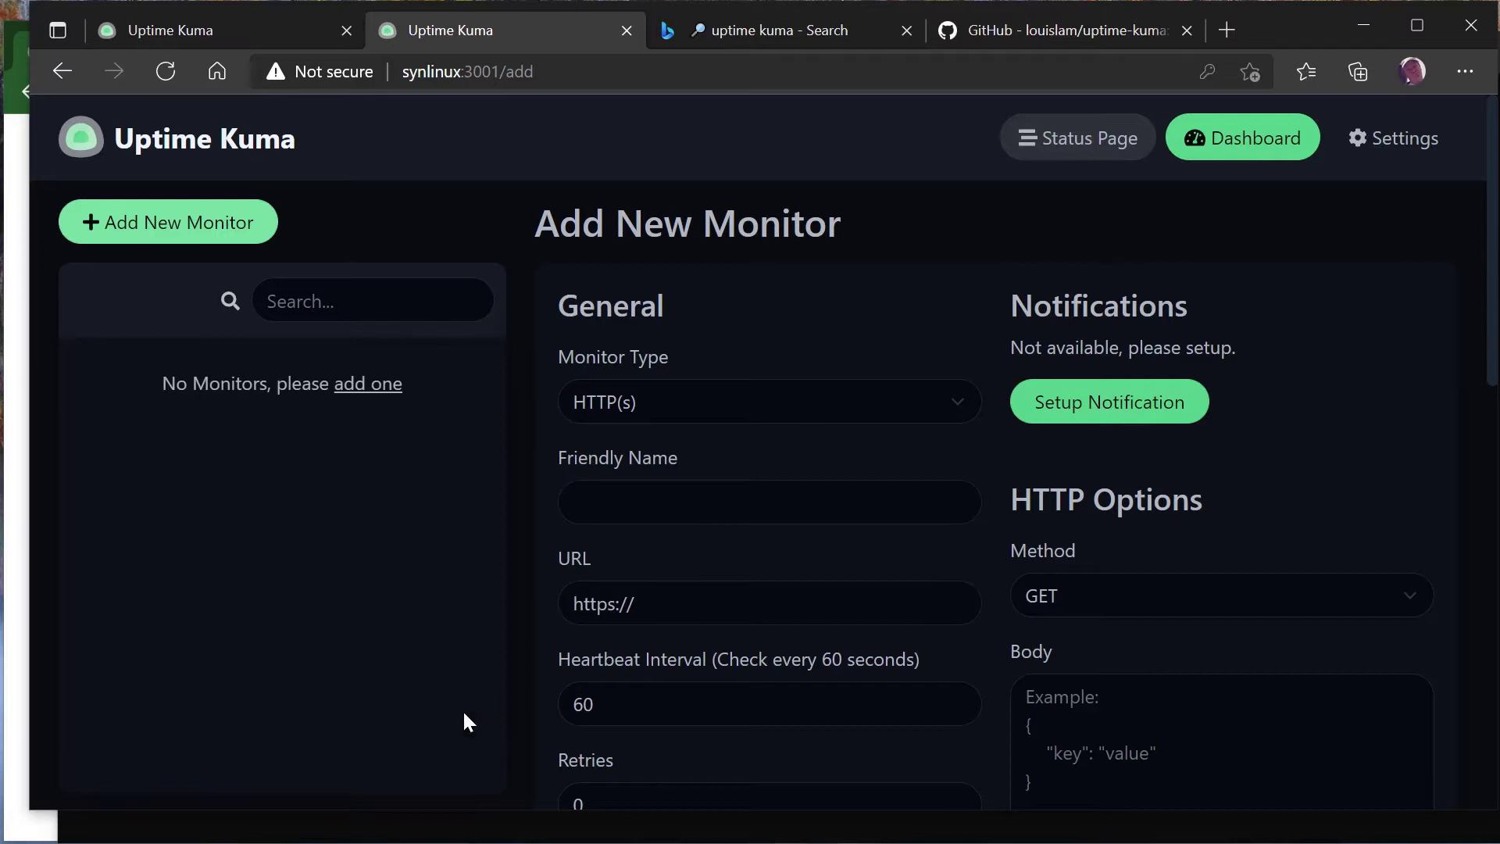
scroll(422, 629, down, 5)
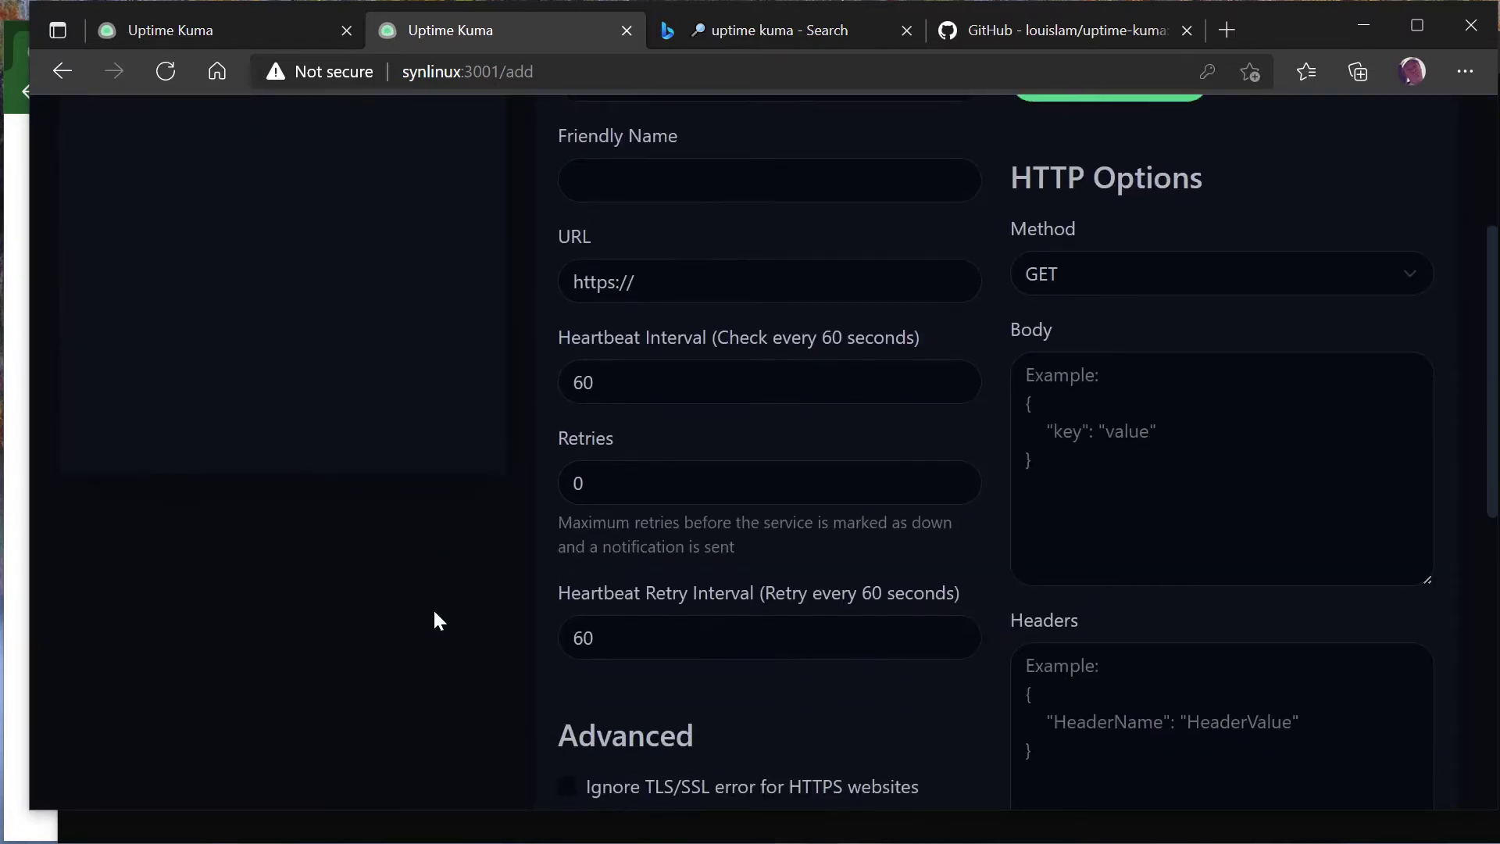
scroll(438, 587, up, 1)
Re-enter 60 as the Heartbeat Interval, then switch to the other Uptime Kuma instance
drag(601, 382, 529, 376)
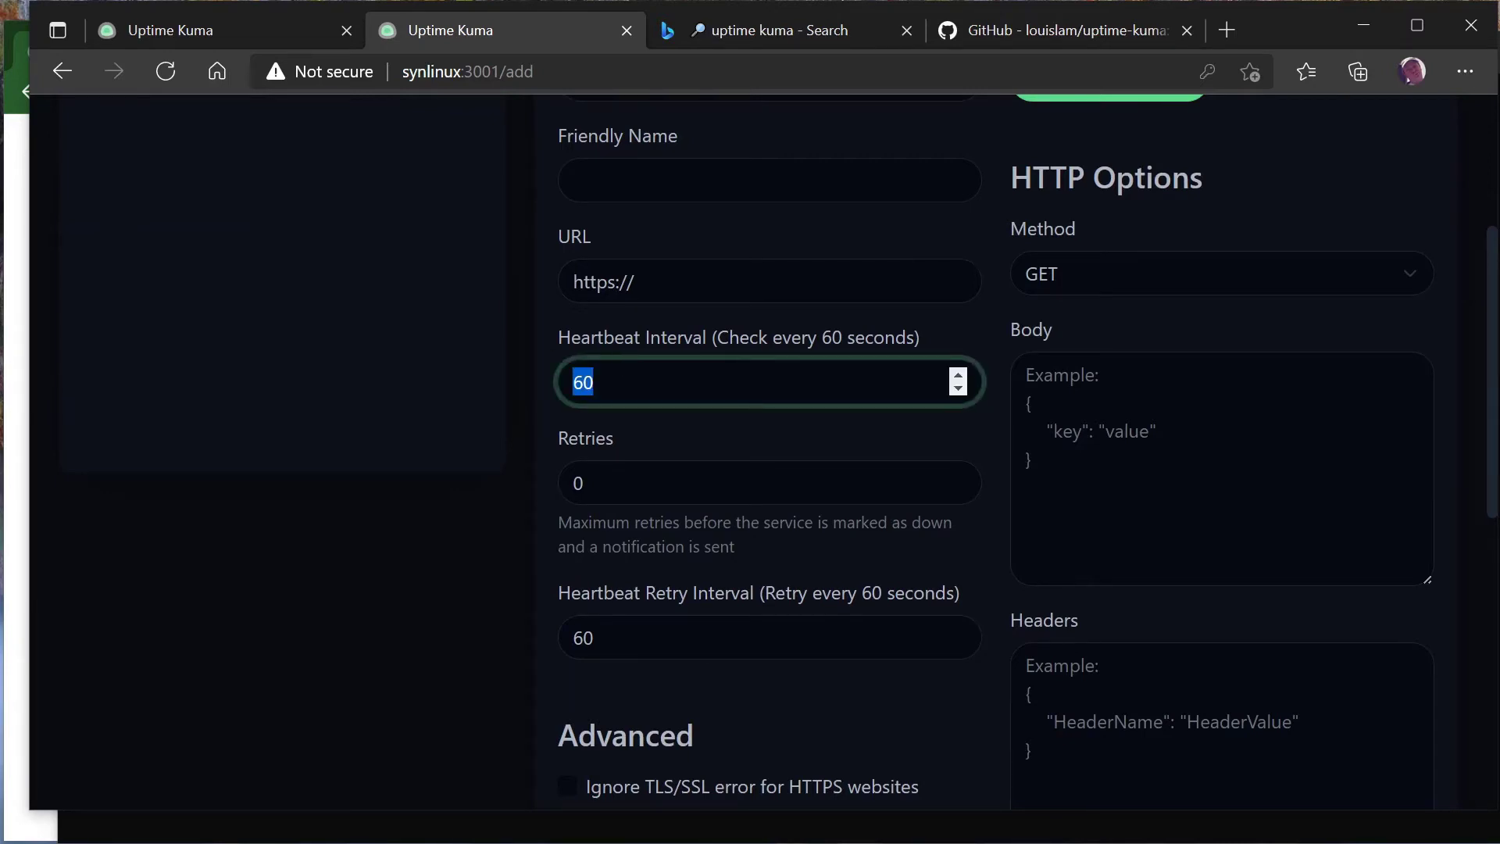
click(594, 382)
key(BackSpace)
key(BackSpace)
text(60)
scroll(547, 354, up, 4)
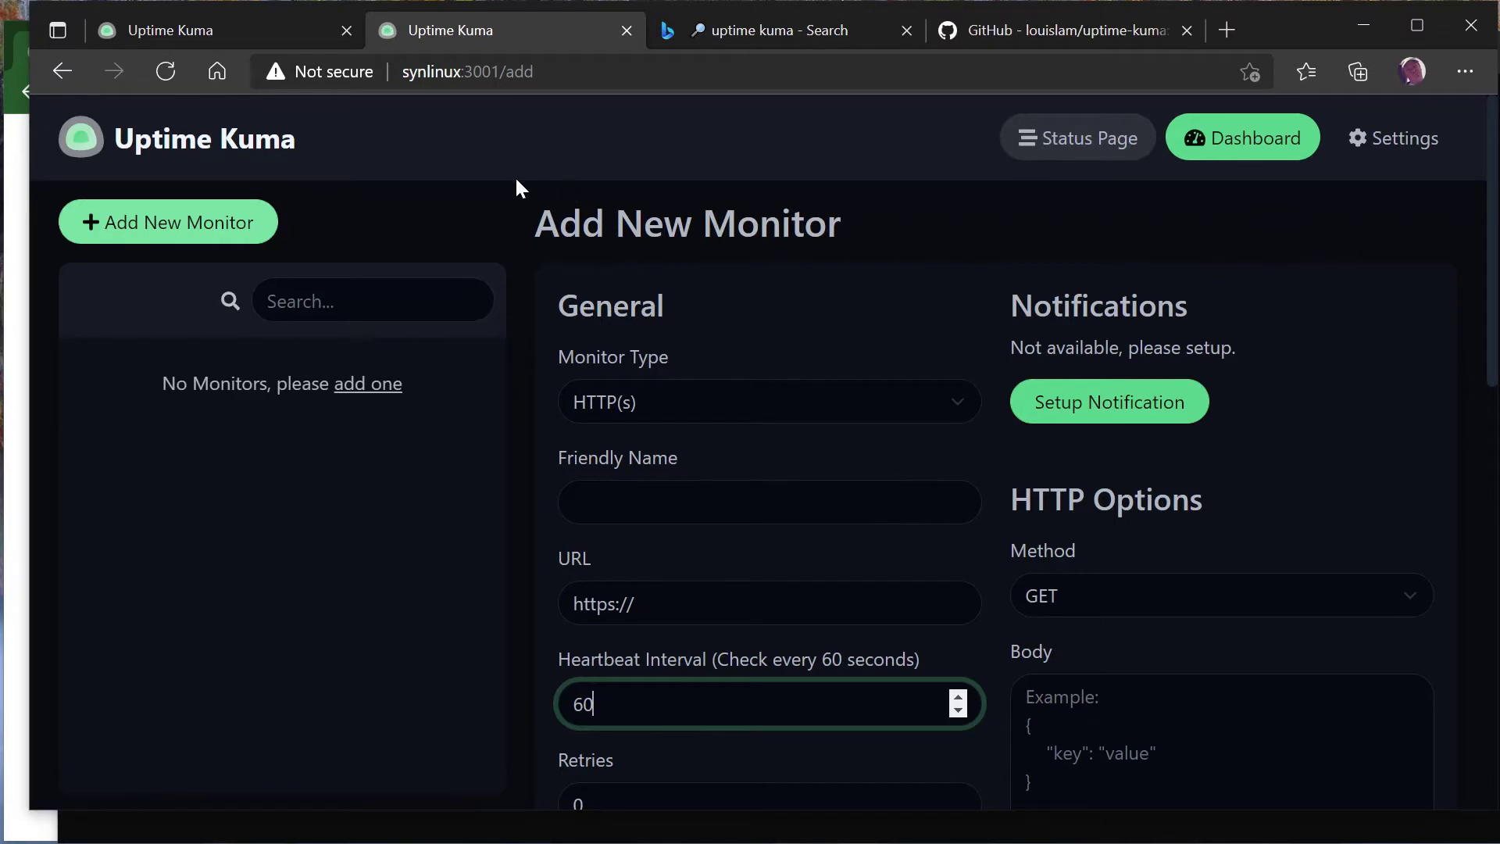
click(227, 27)
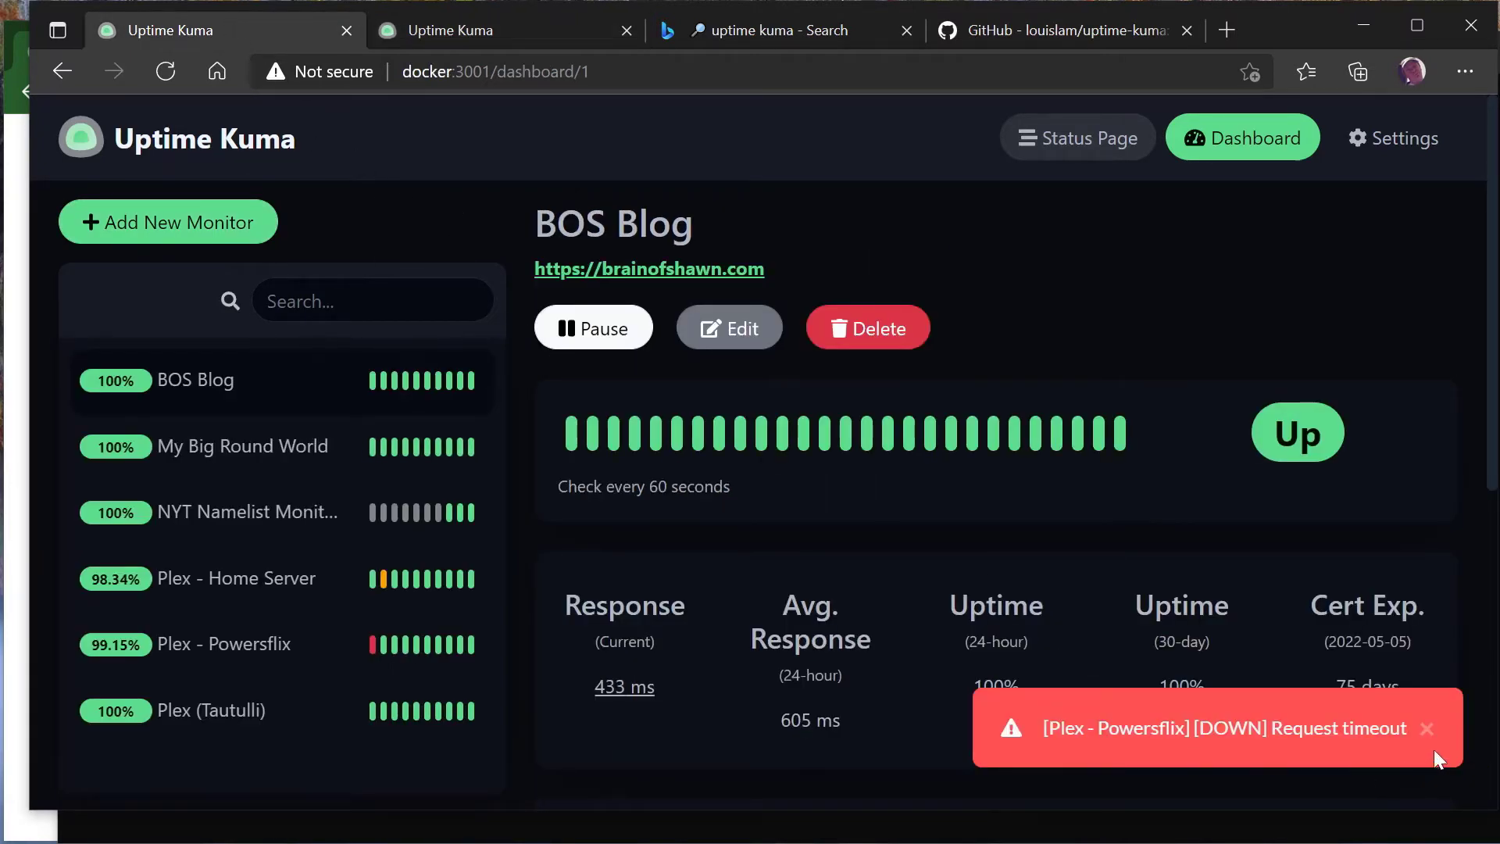
Dismiss the Plex - Powersflix down alert, scroll BOS Blog's response chart, and open My Big Round World
click(1426, 729)
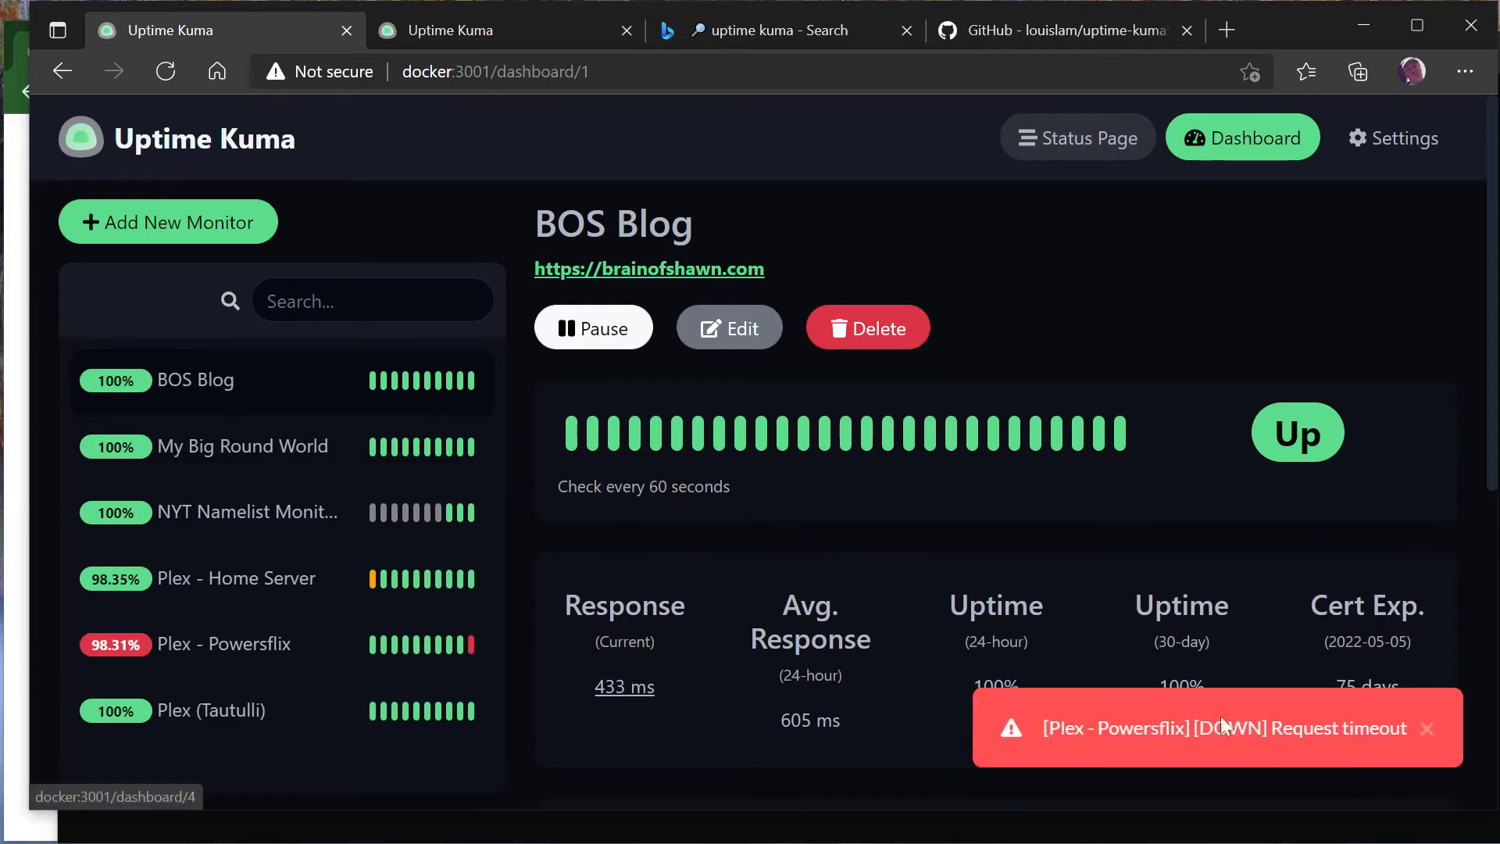
click(1419, 728)
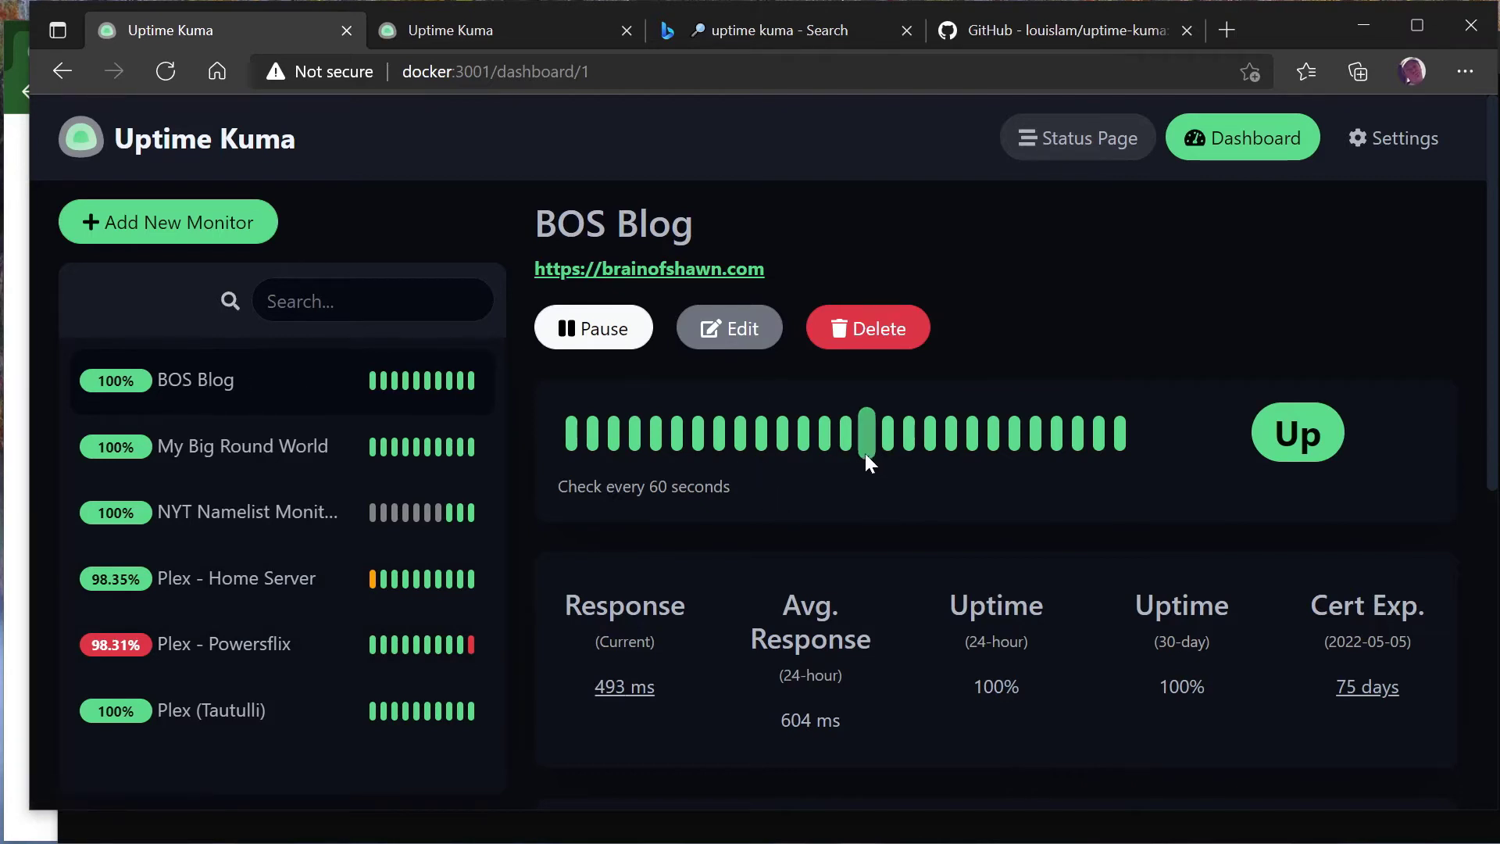
scroll(897, 471, down, 1)
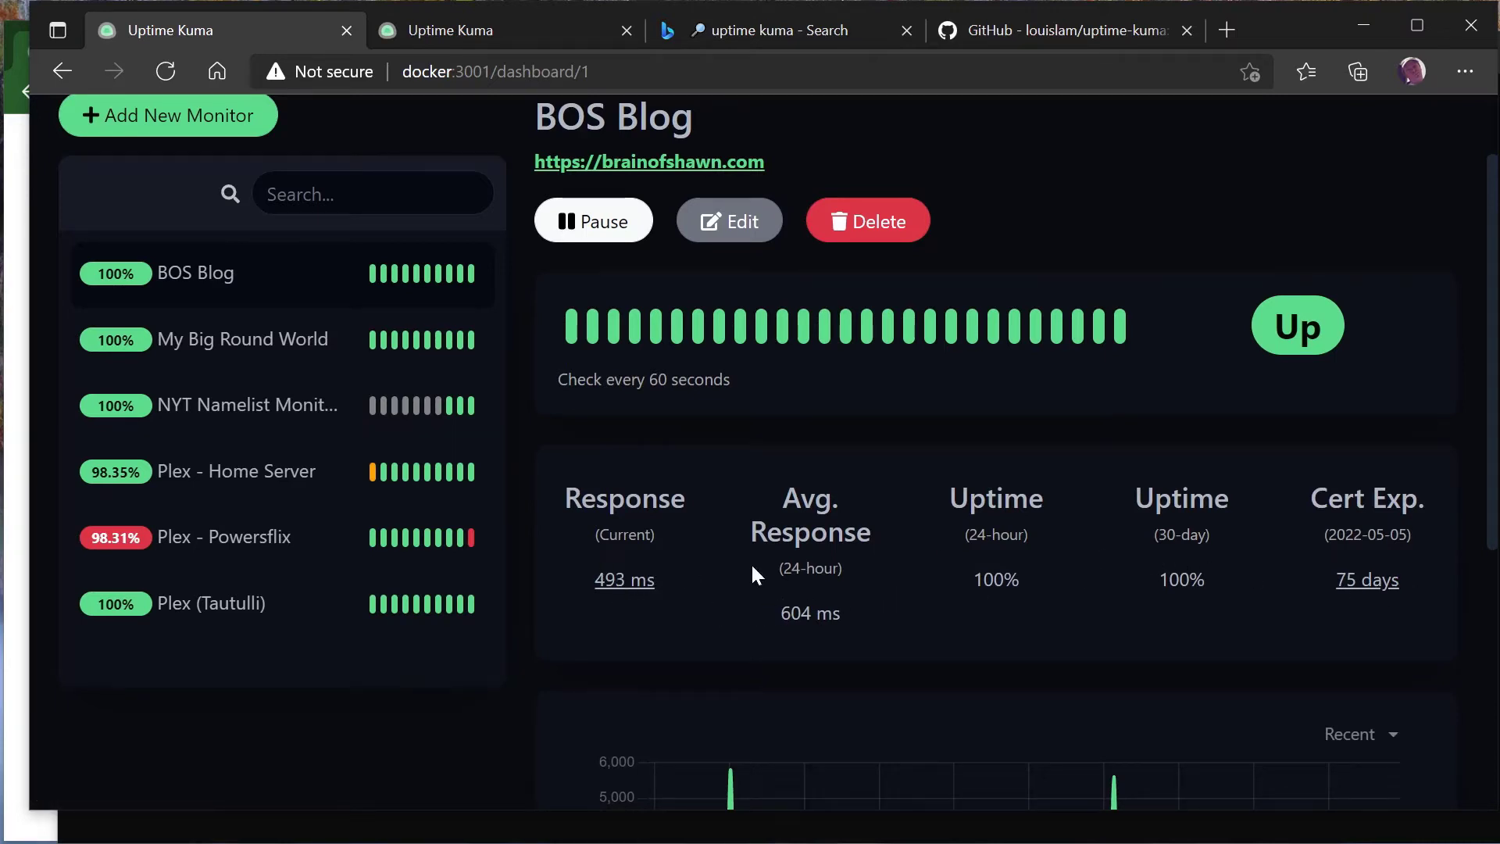
scroll(867, 539, down, 4)
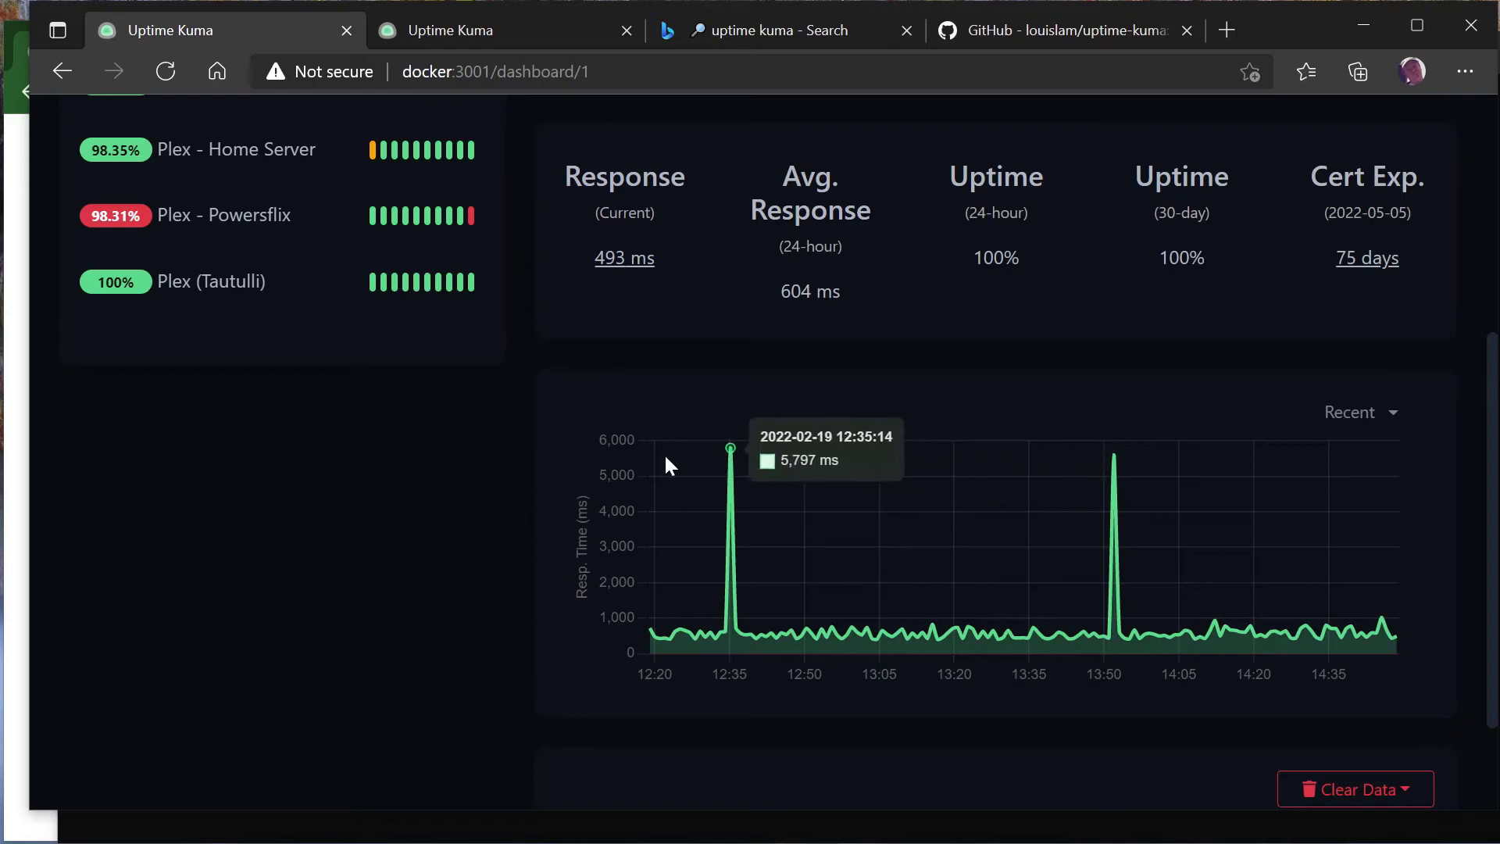
scroll(1138, 561, up, 5)
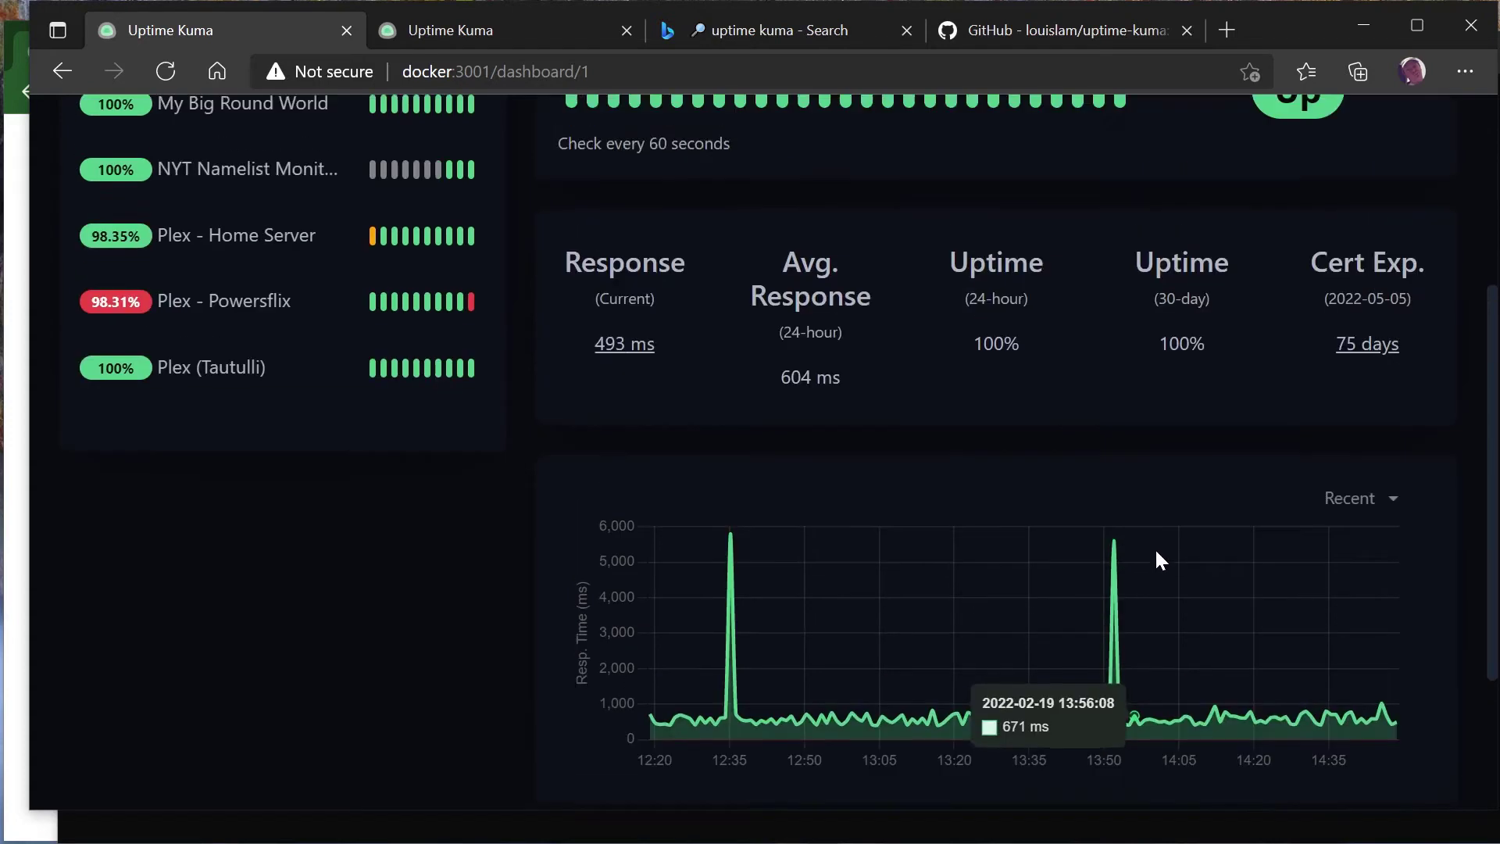
click(271, 458)
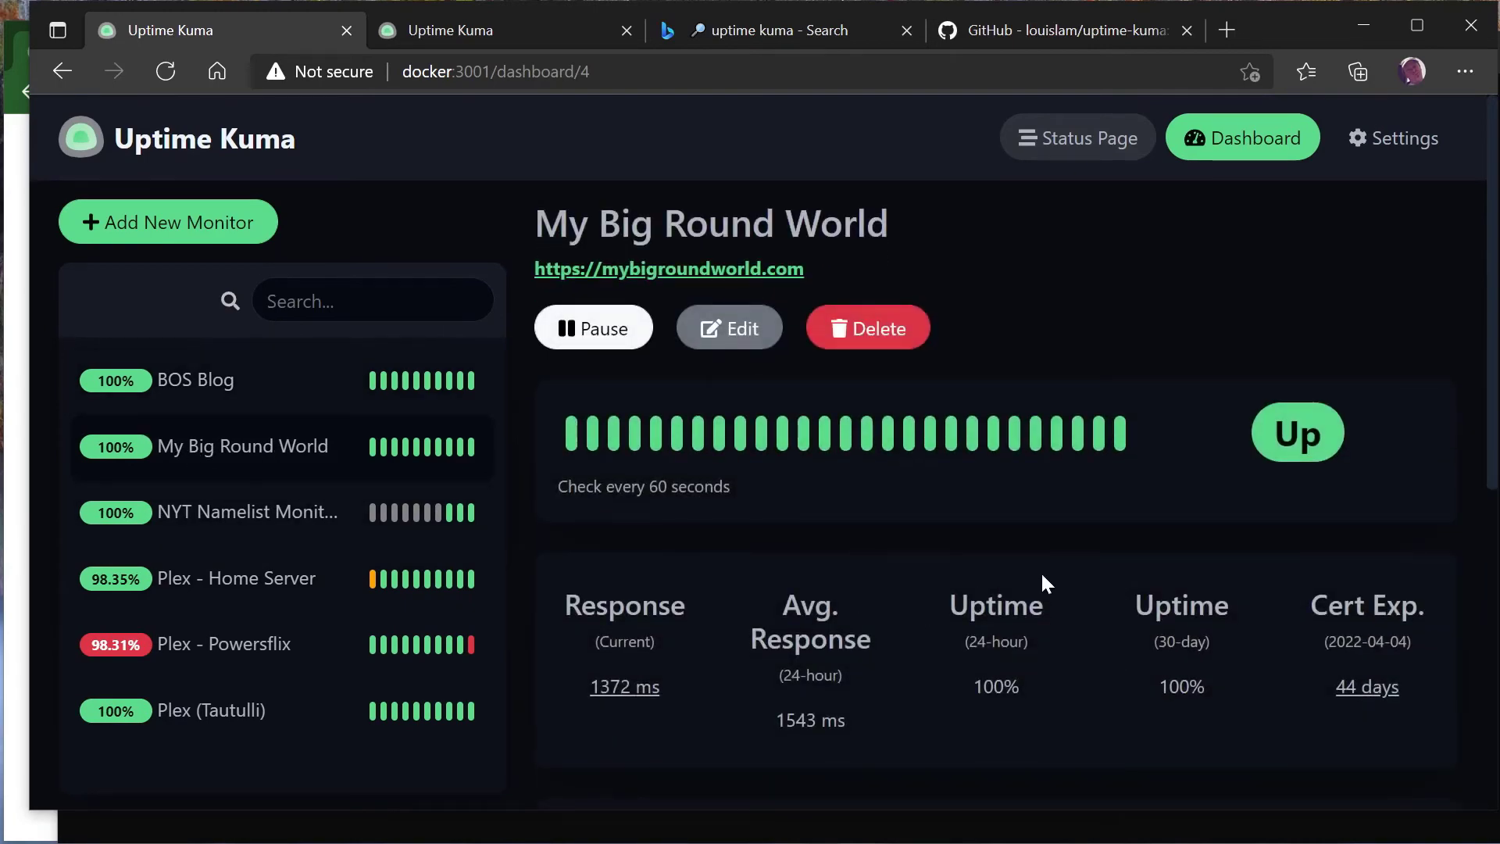
scroll(921, 583, down, 4)
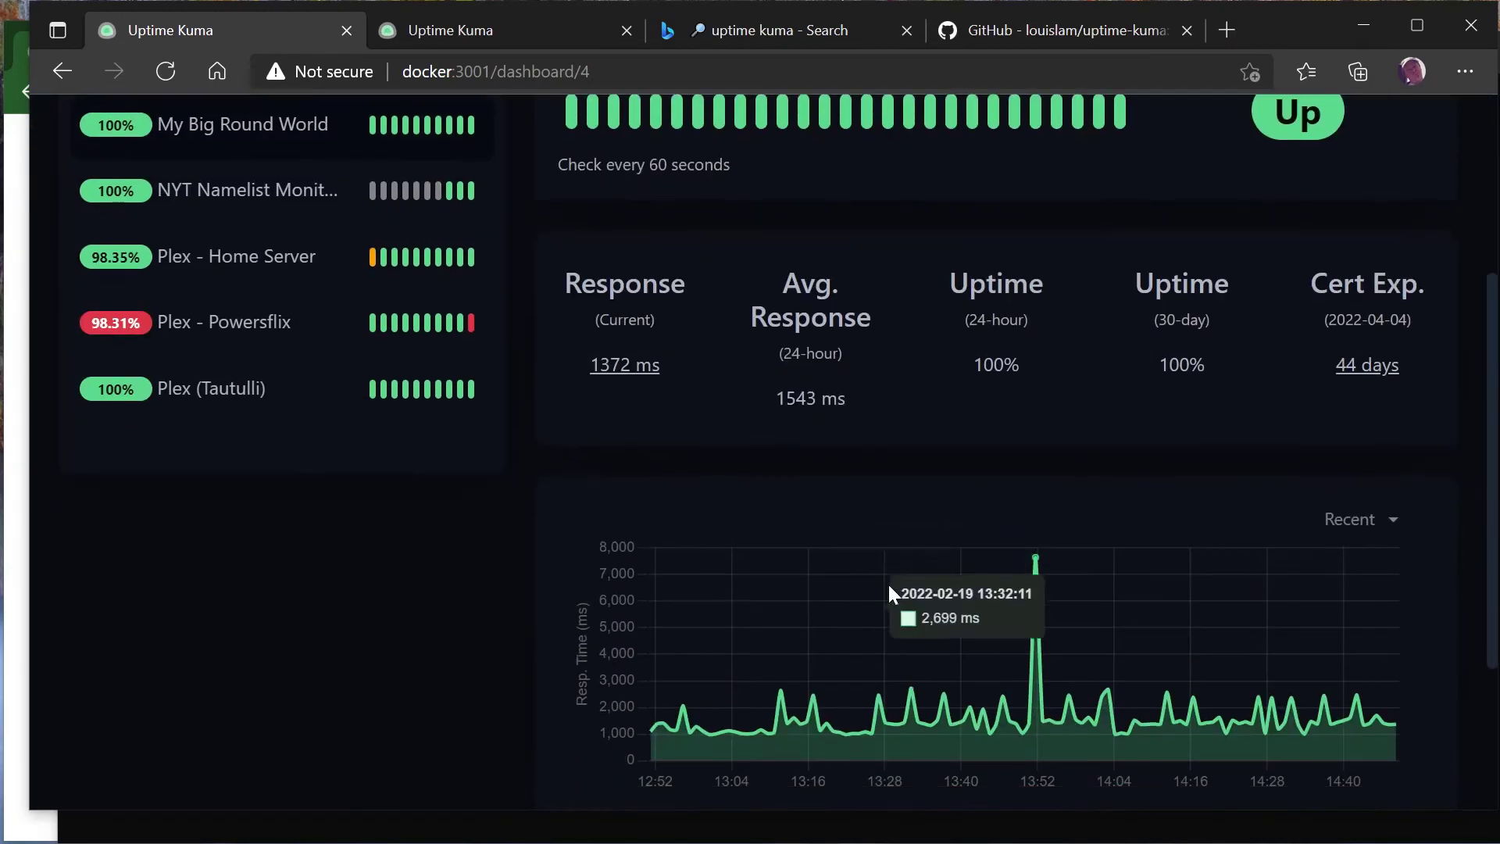
mouse_move(1036, 578)
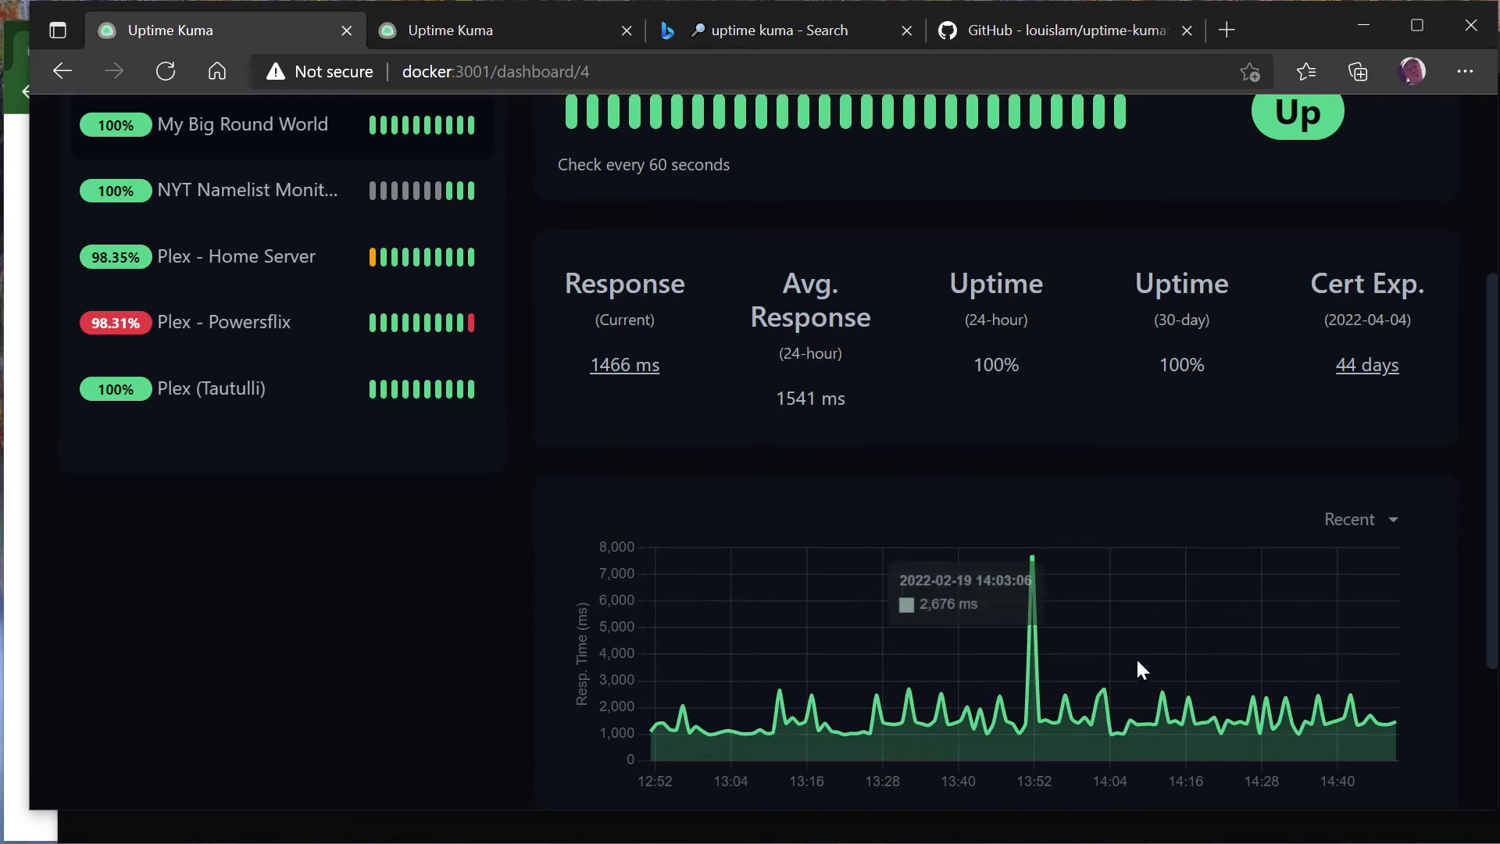
scroll(918, 435, up, 3)
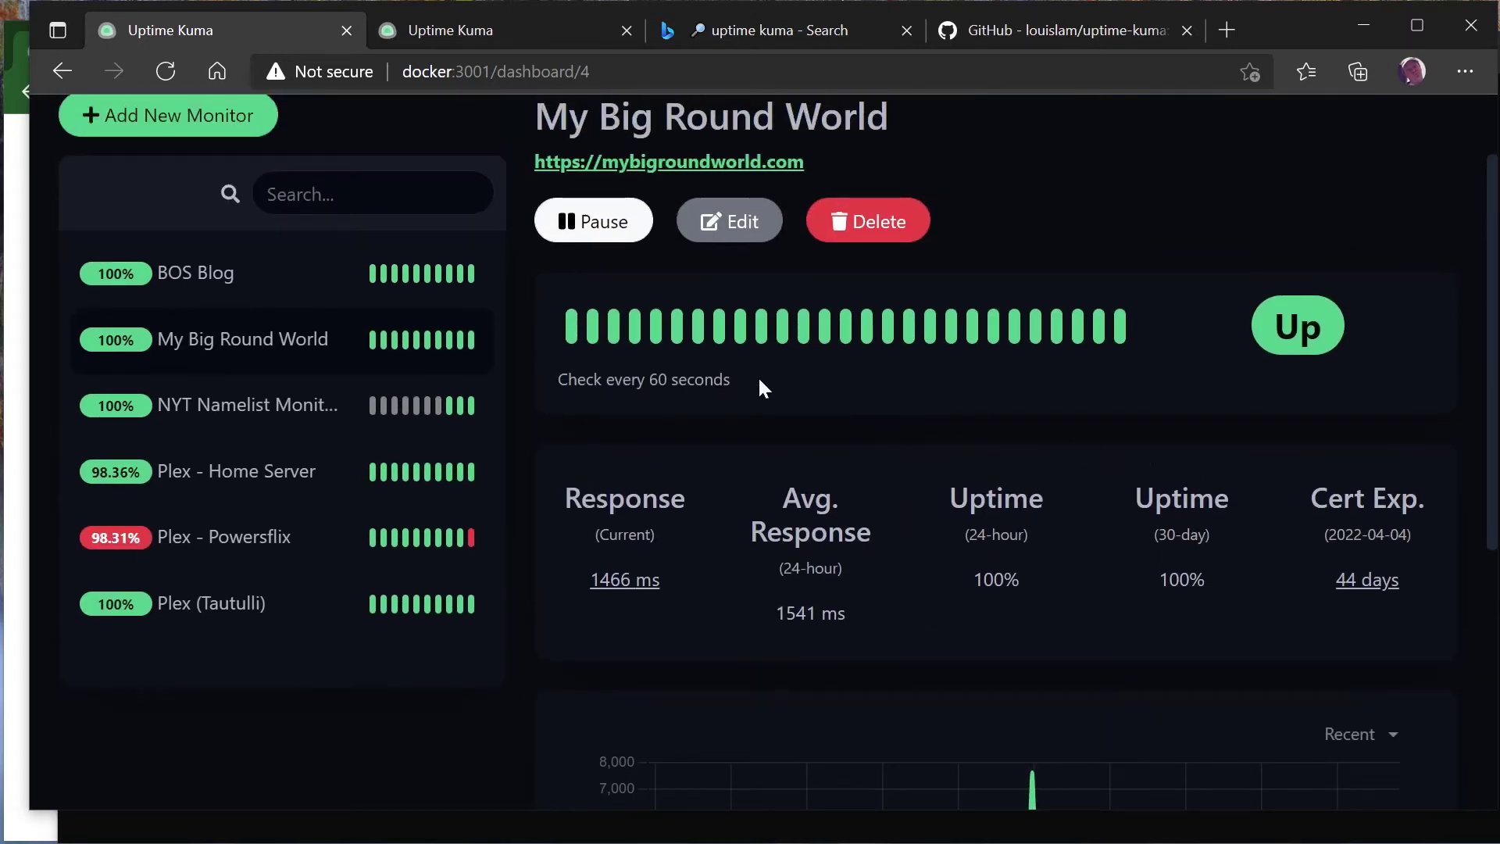
Review the NYT Namelist Monitoring keyword monitor's page, then open the Plex (Tautulli) monitor
click(237, 416)
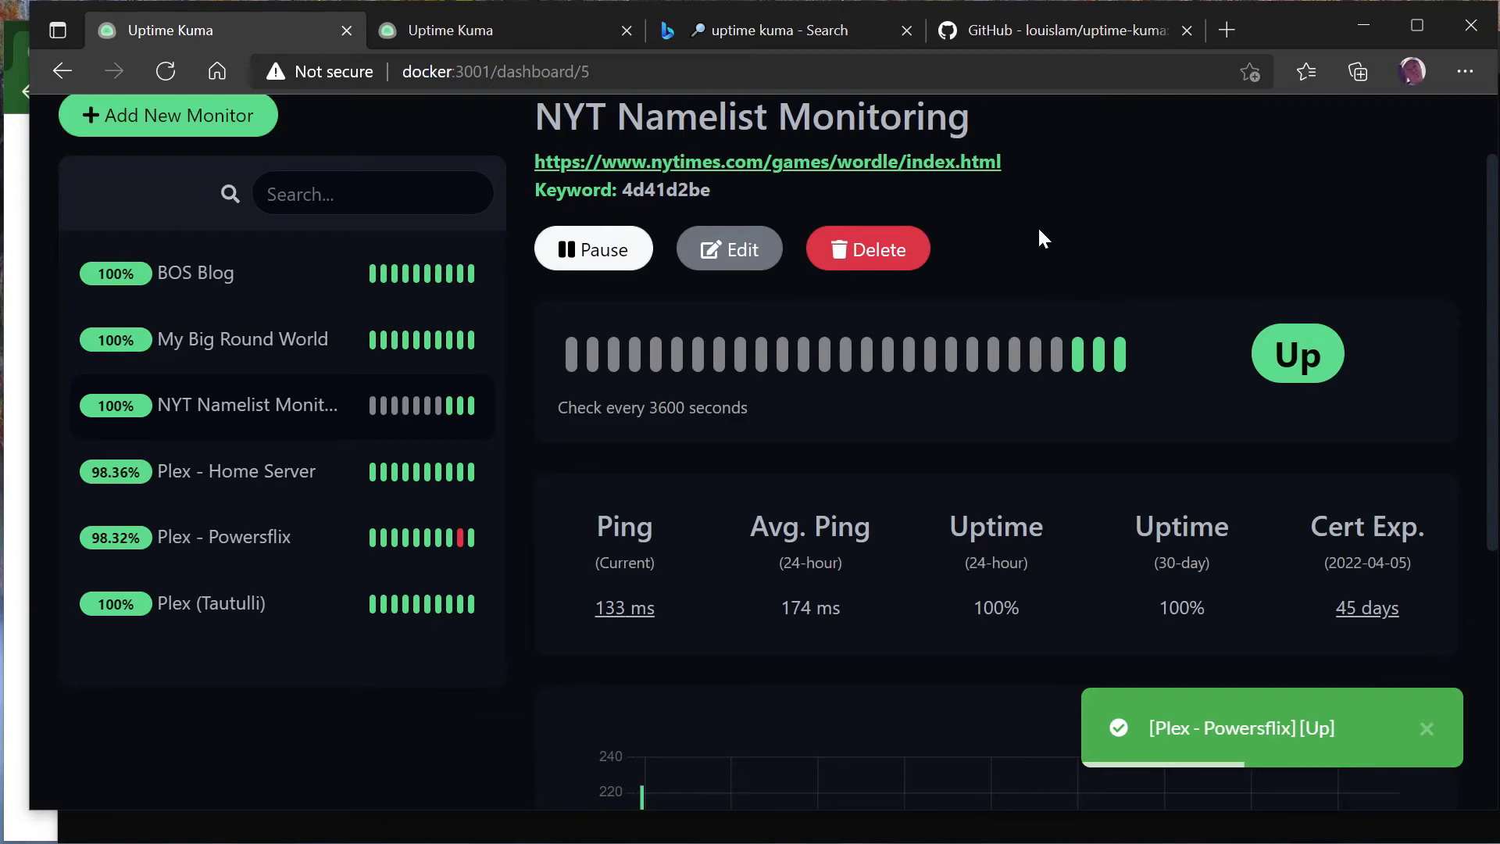
scroll(1057, 219, down, 4)
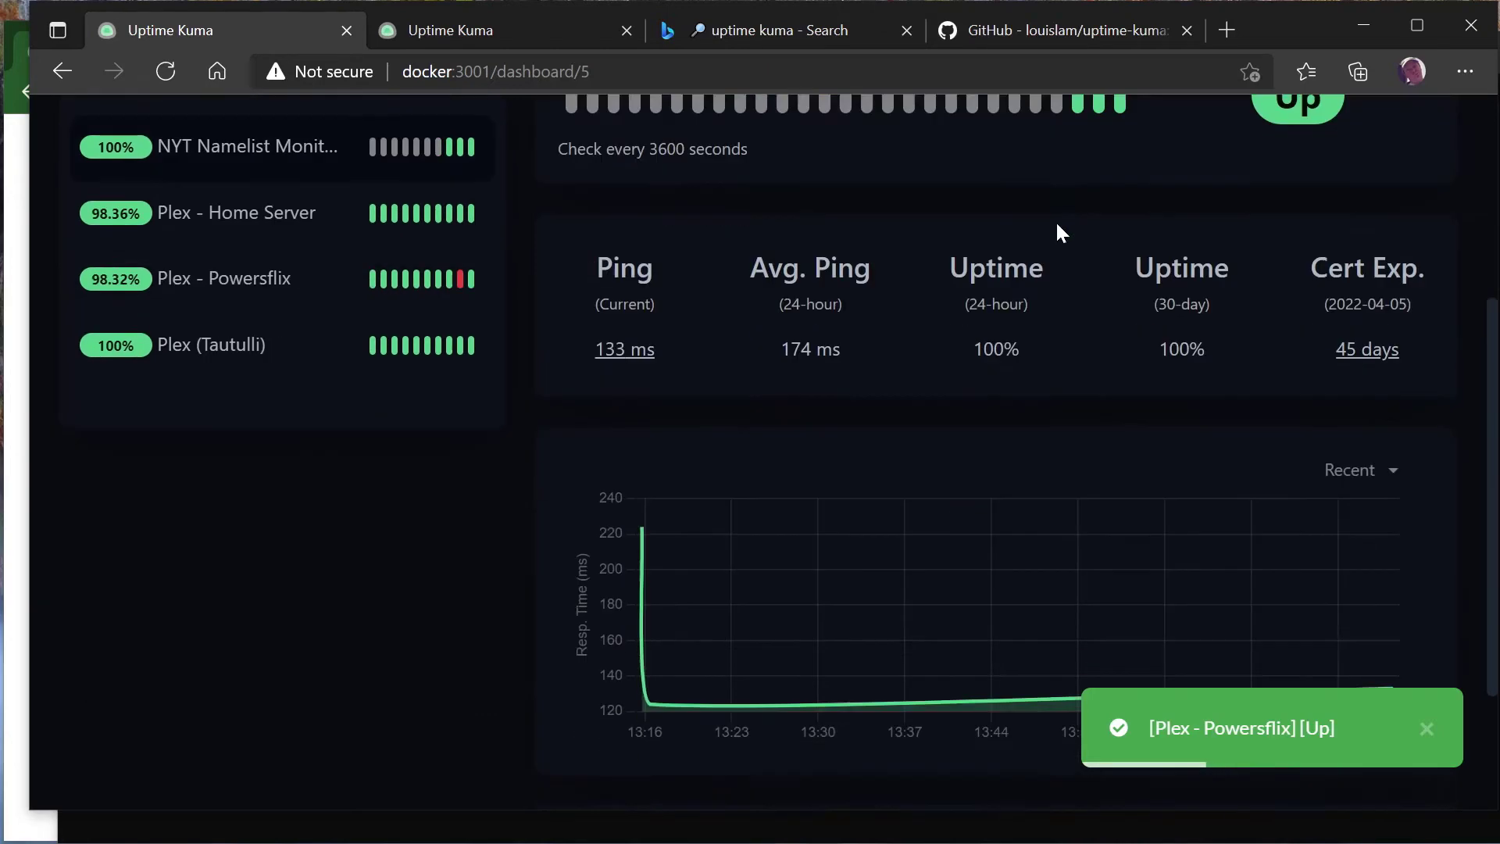
scroll(1049, 224, up, 3)
scroll(1046, 228, up, 3)
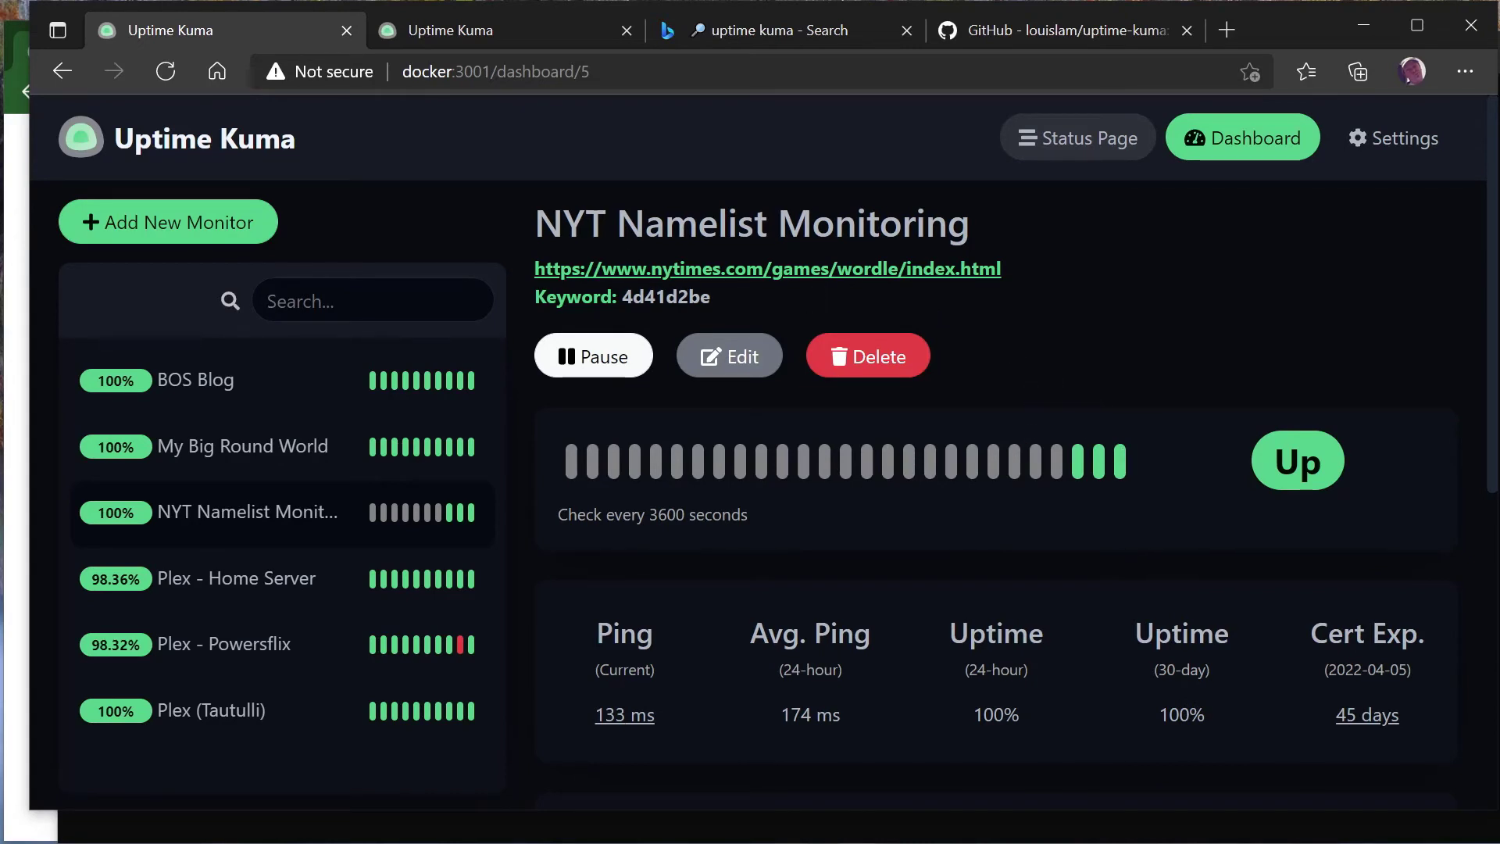
drag(536, 224, 971, 227)
click(978, 325)
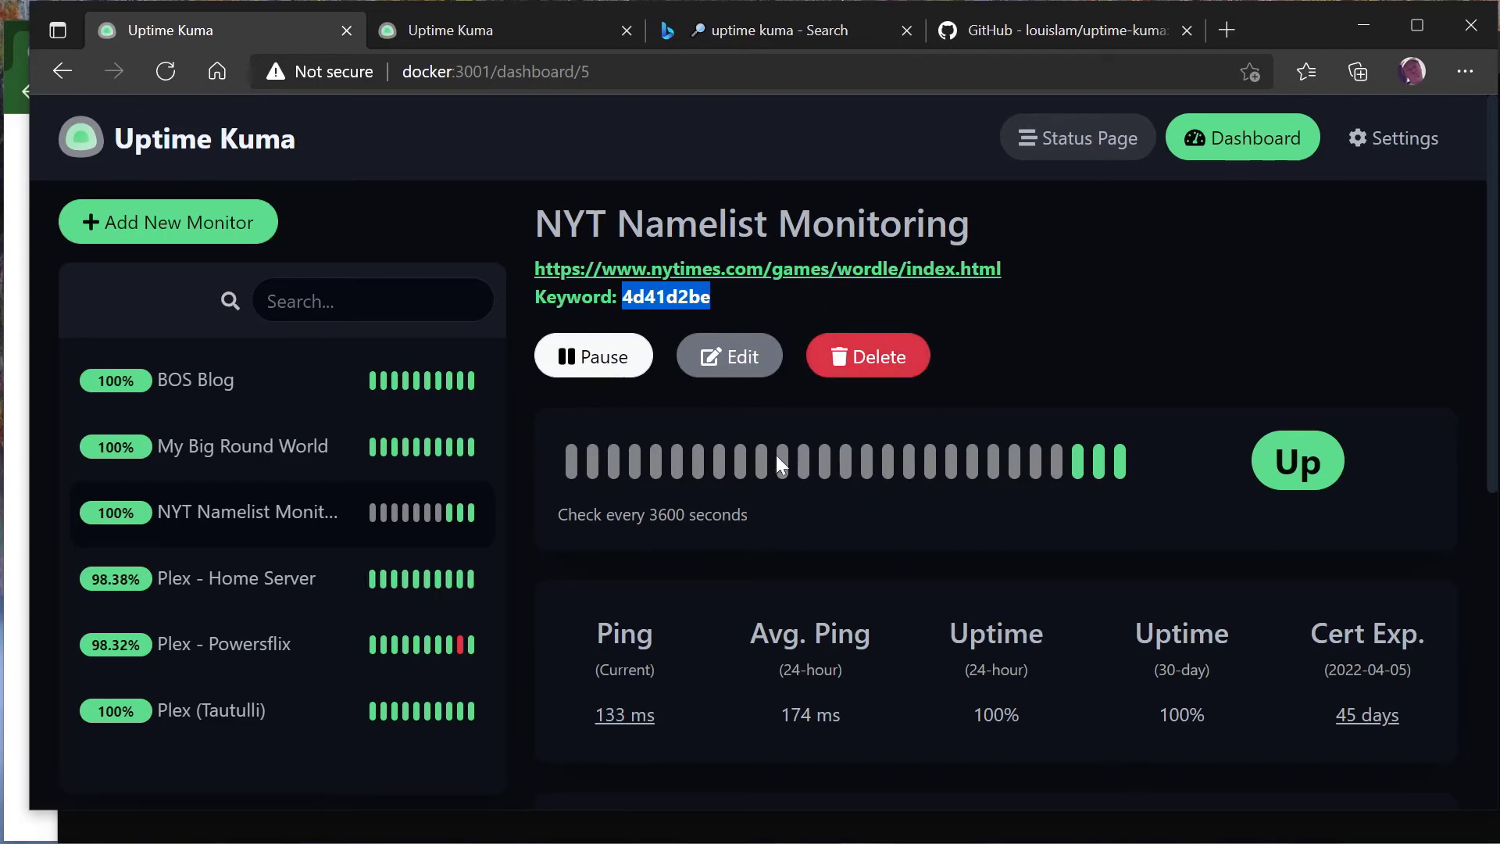
click(242, 717)
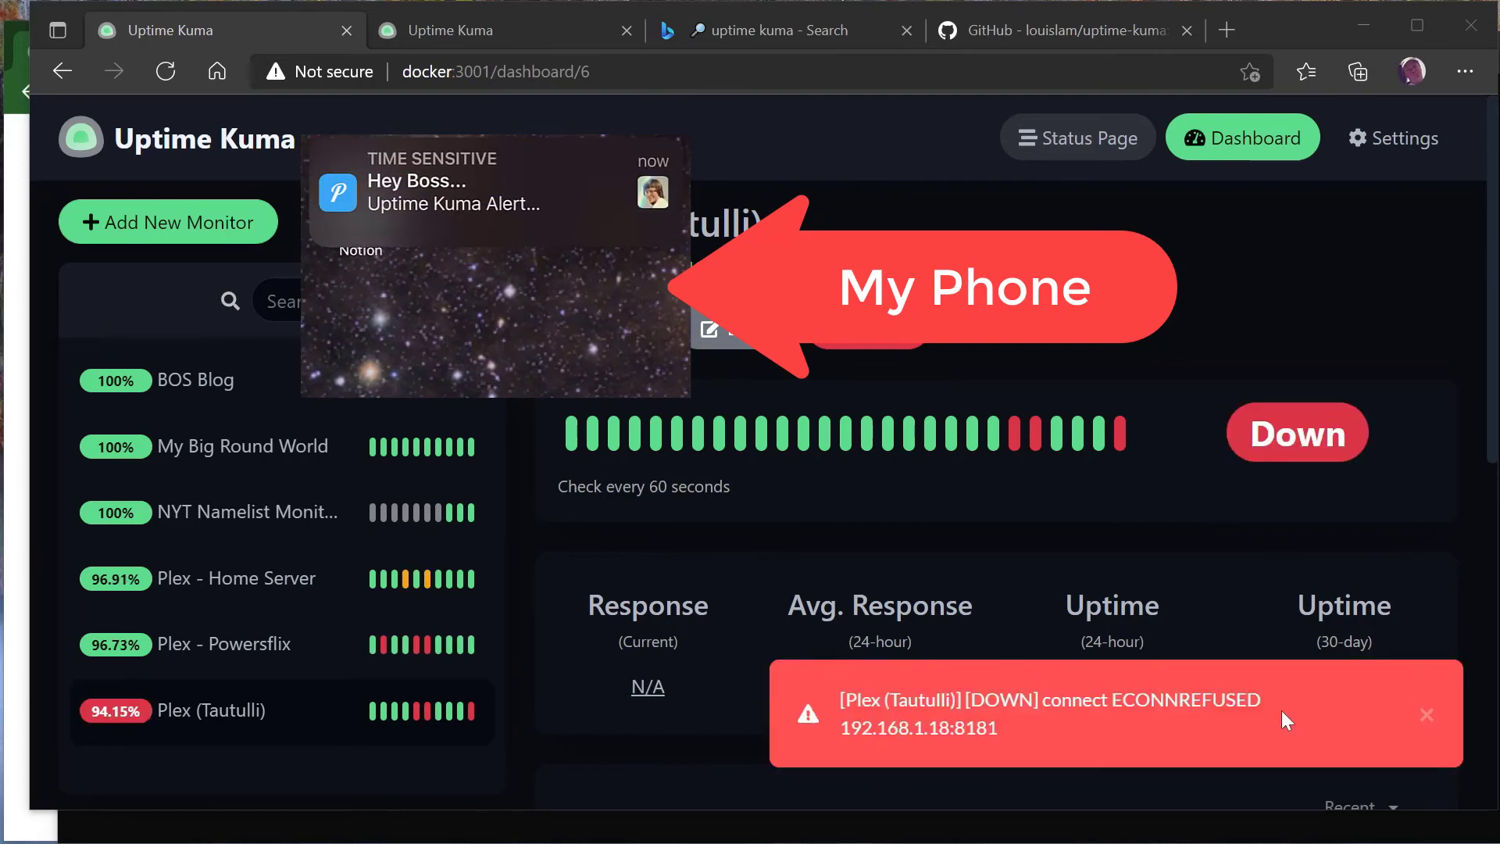
Dismiss the Plex (Tautulli) ECONNREFUSED down alert
click(1427, 720)
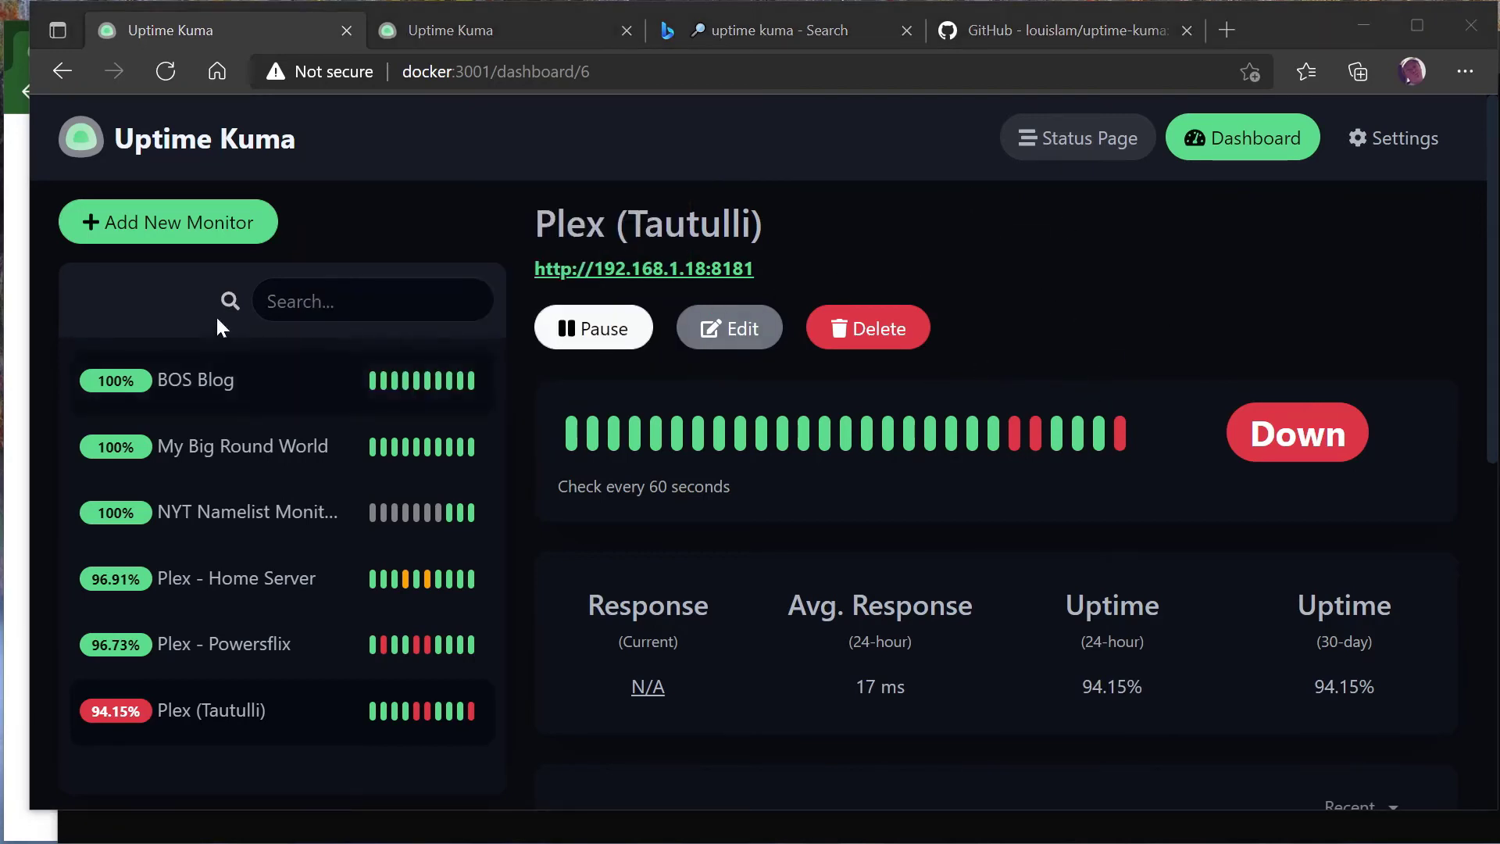
Reload the docker:3001/status page twice and check Plex (Tautulli) under Plex Servers
click(17, 279)
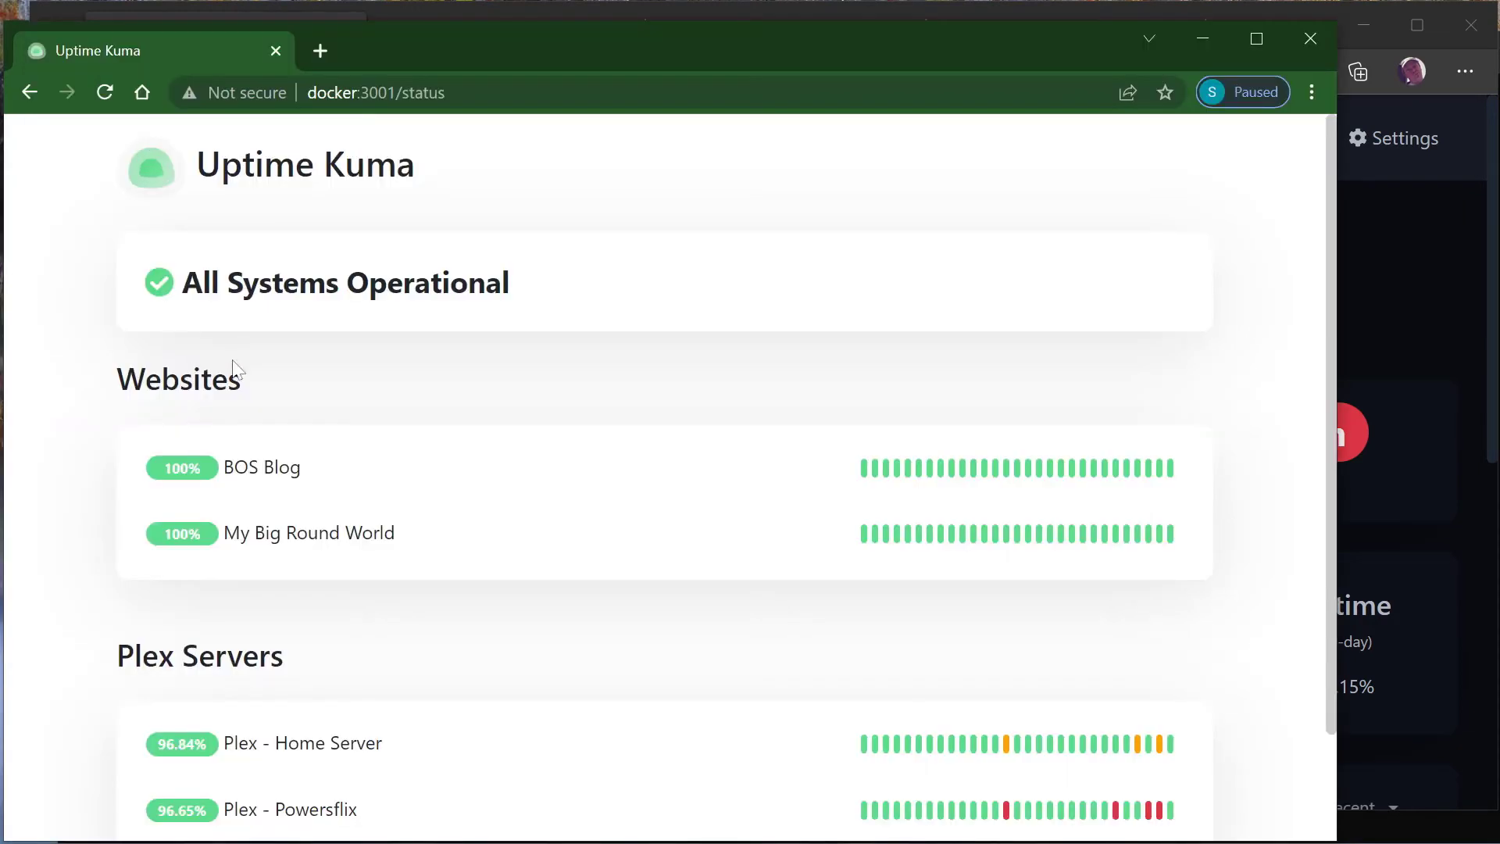
drag(461, 44, 480, 35)
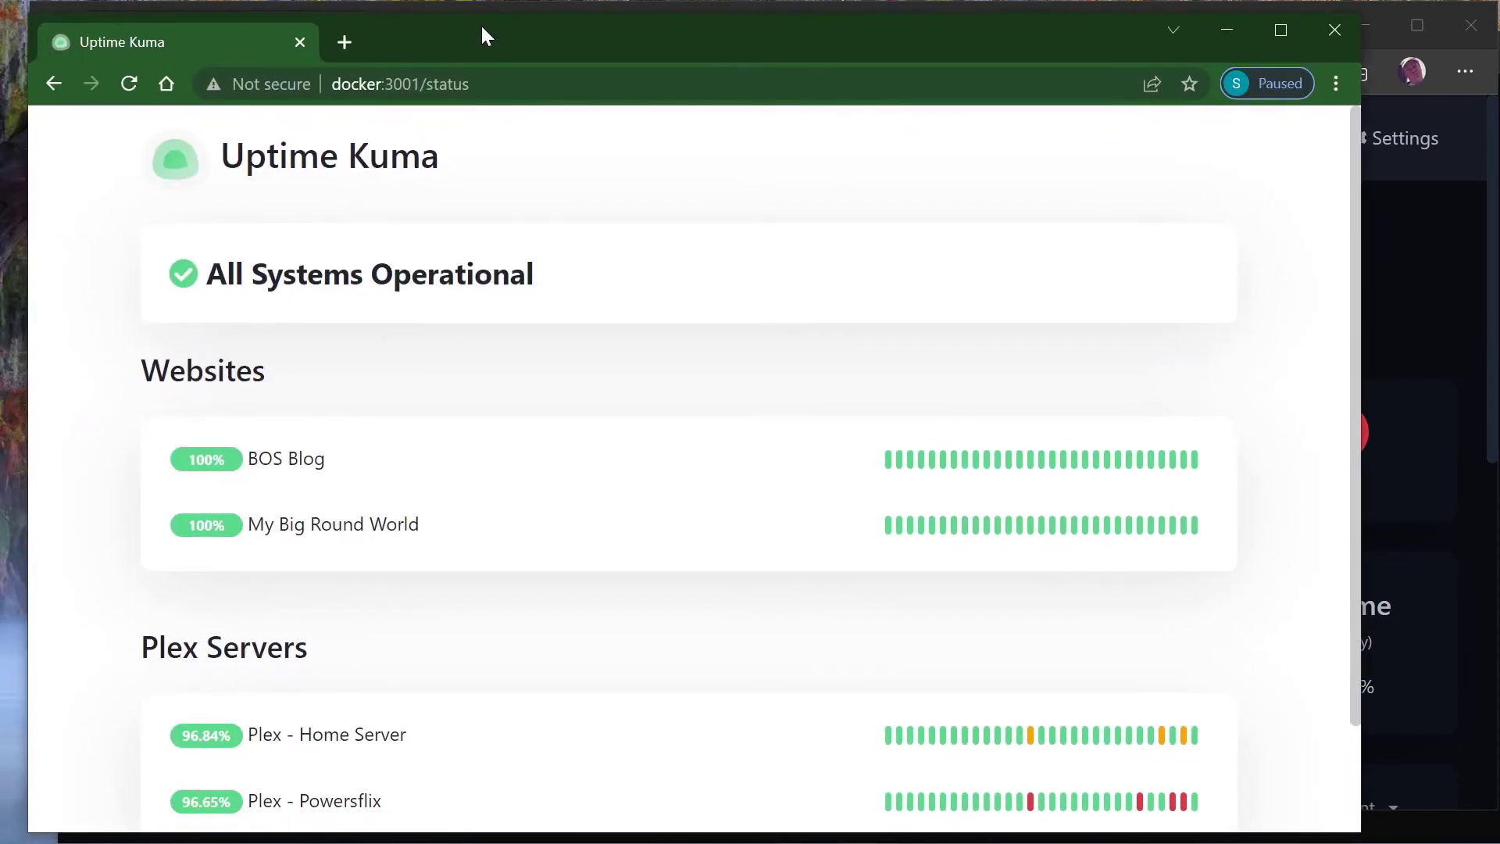
click(120, 77)
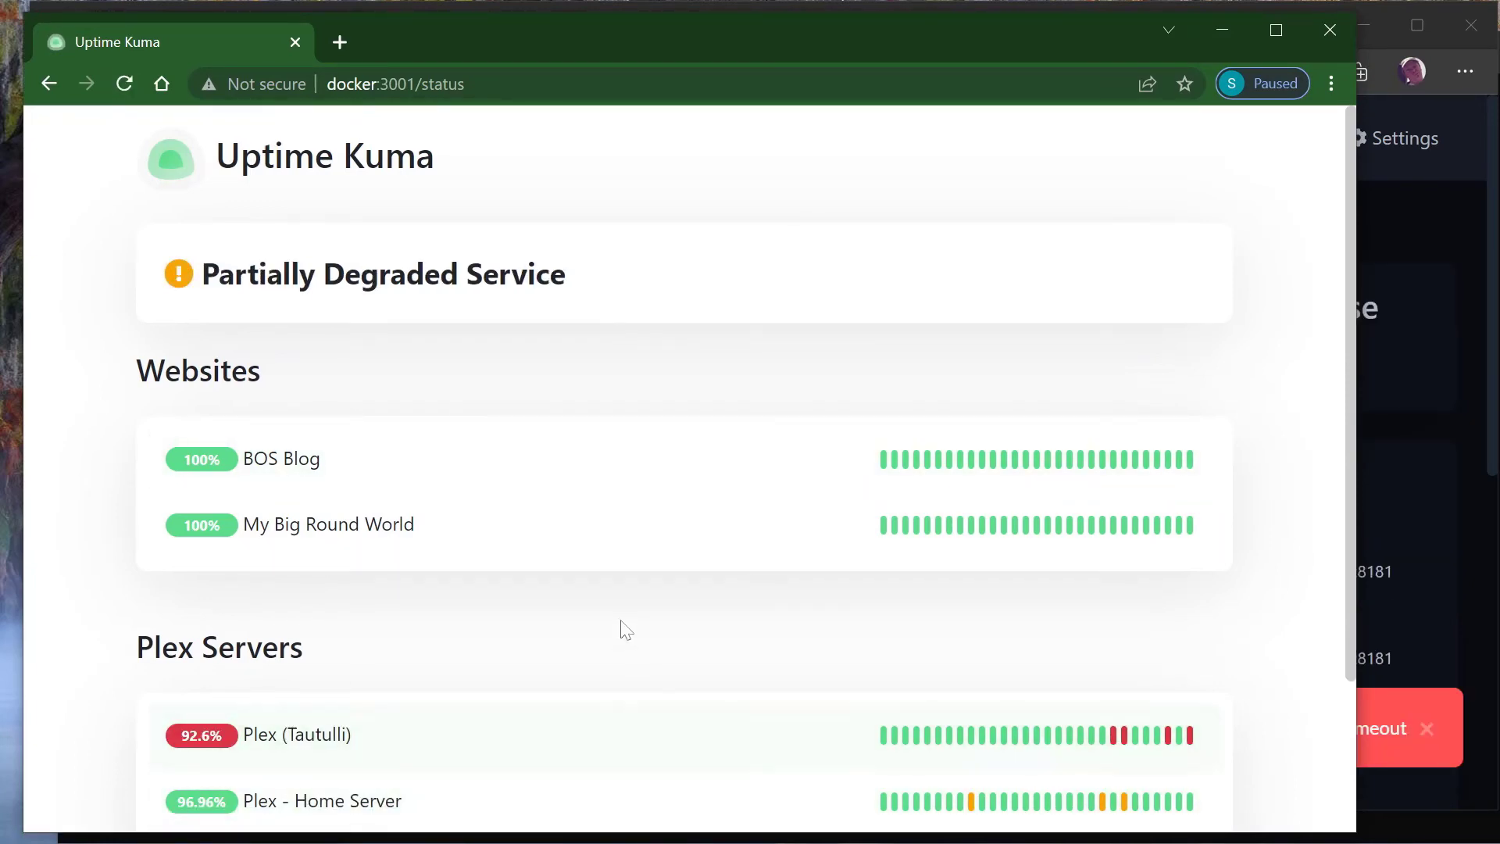
scroll(429, 629, down, 1)
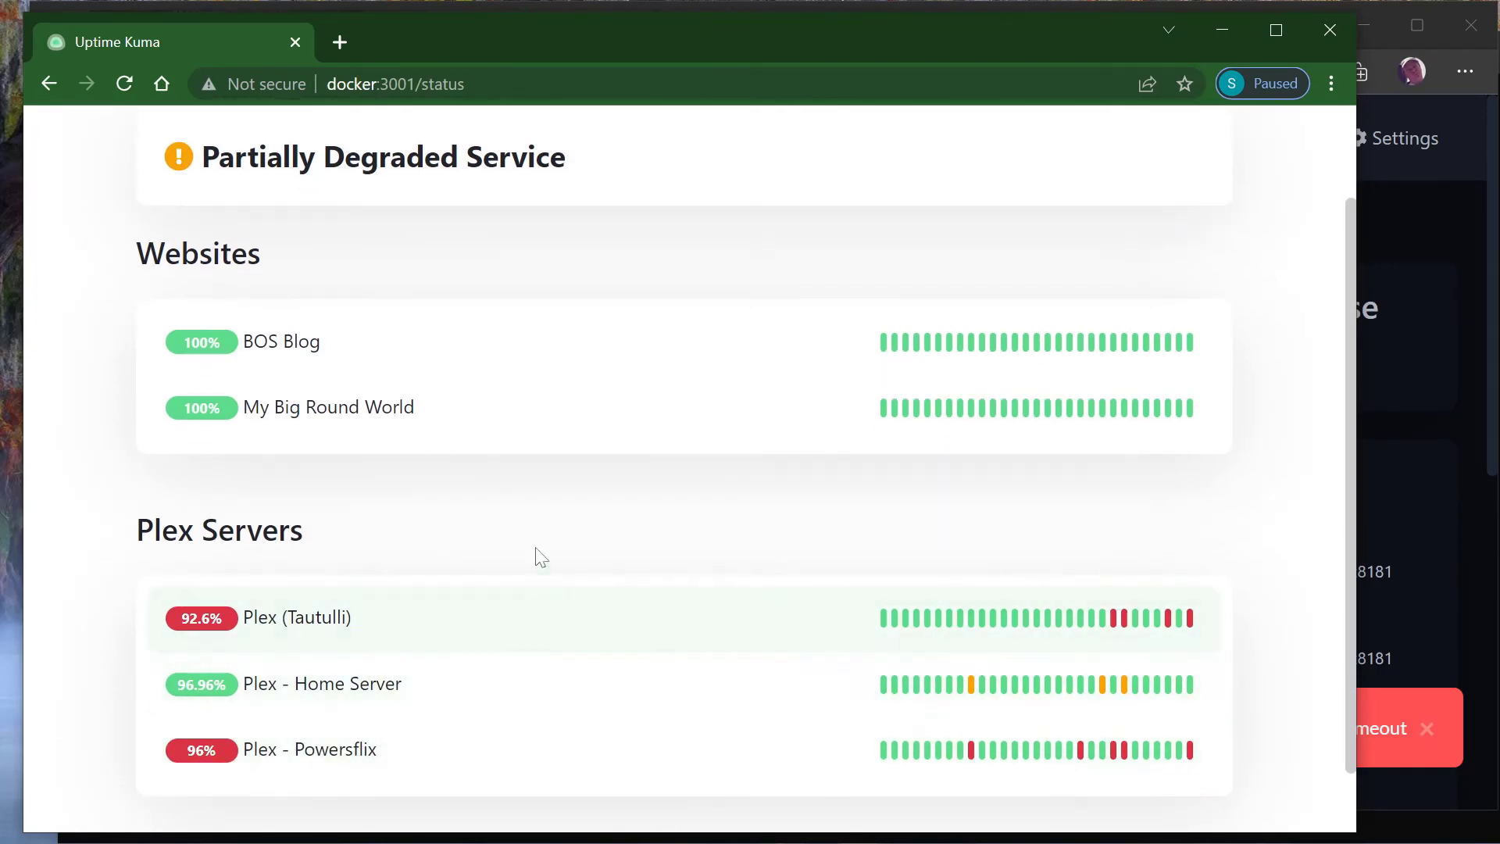
scroll(540, 547, up, 1)
scroll(522, 539, down, 2)
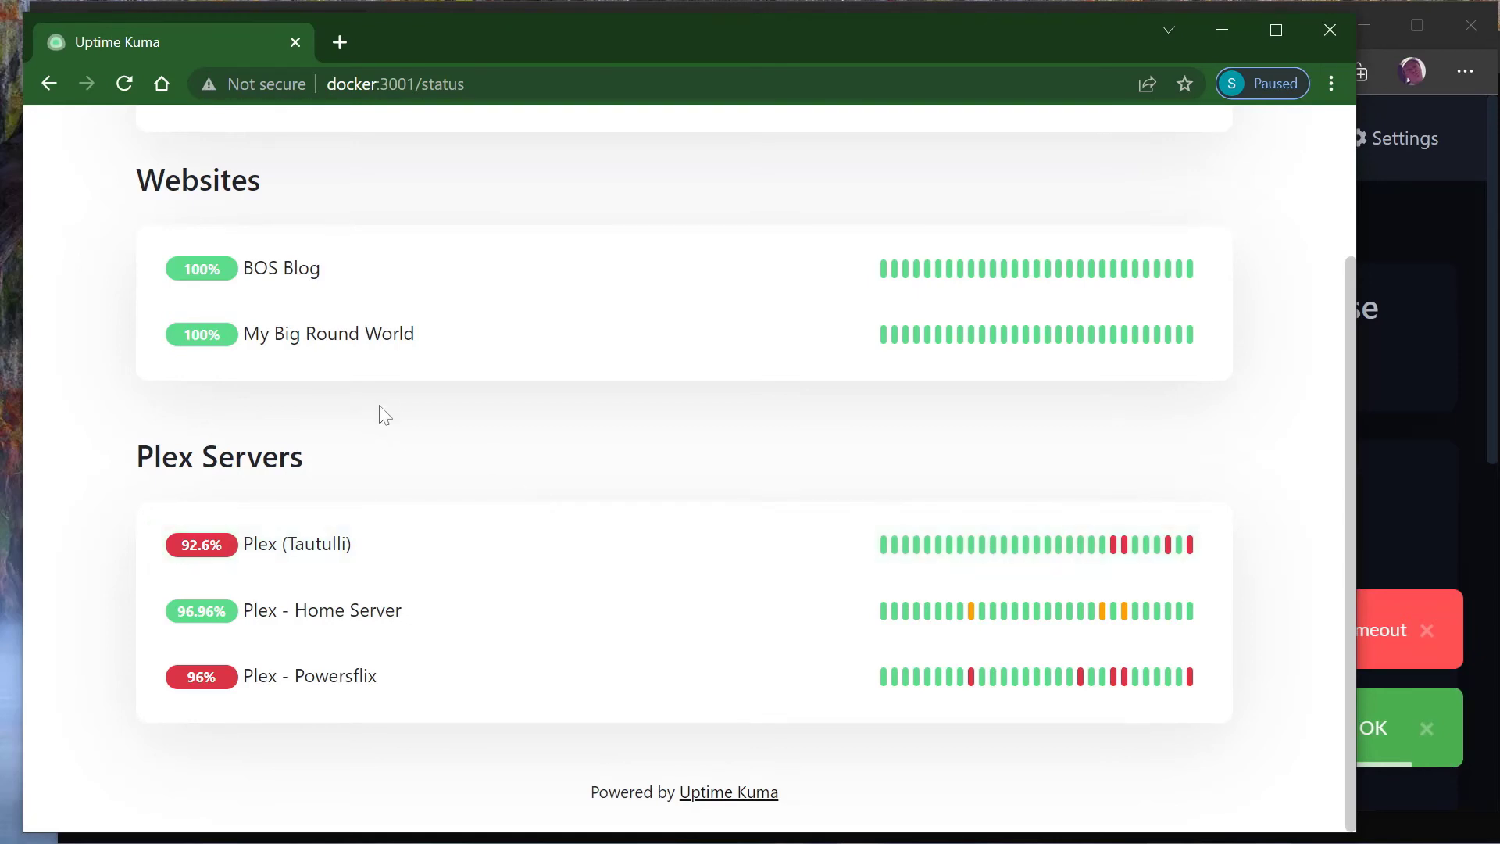
click(124, 81)
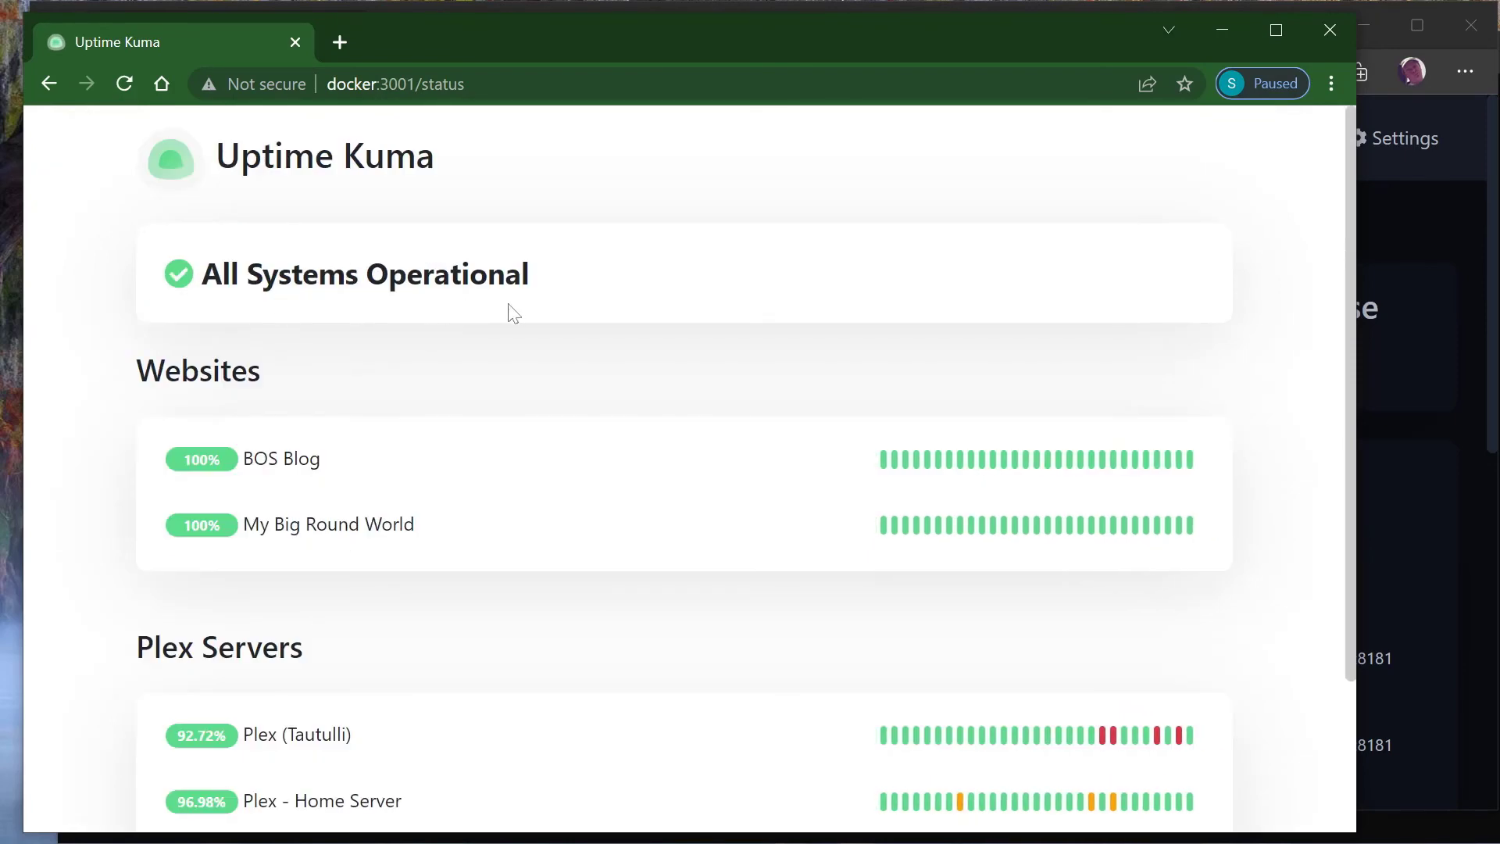
scroll(516, 319, down, 2)
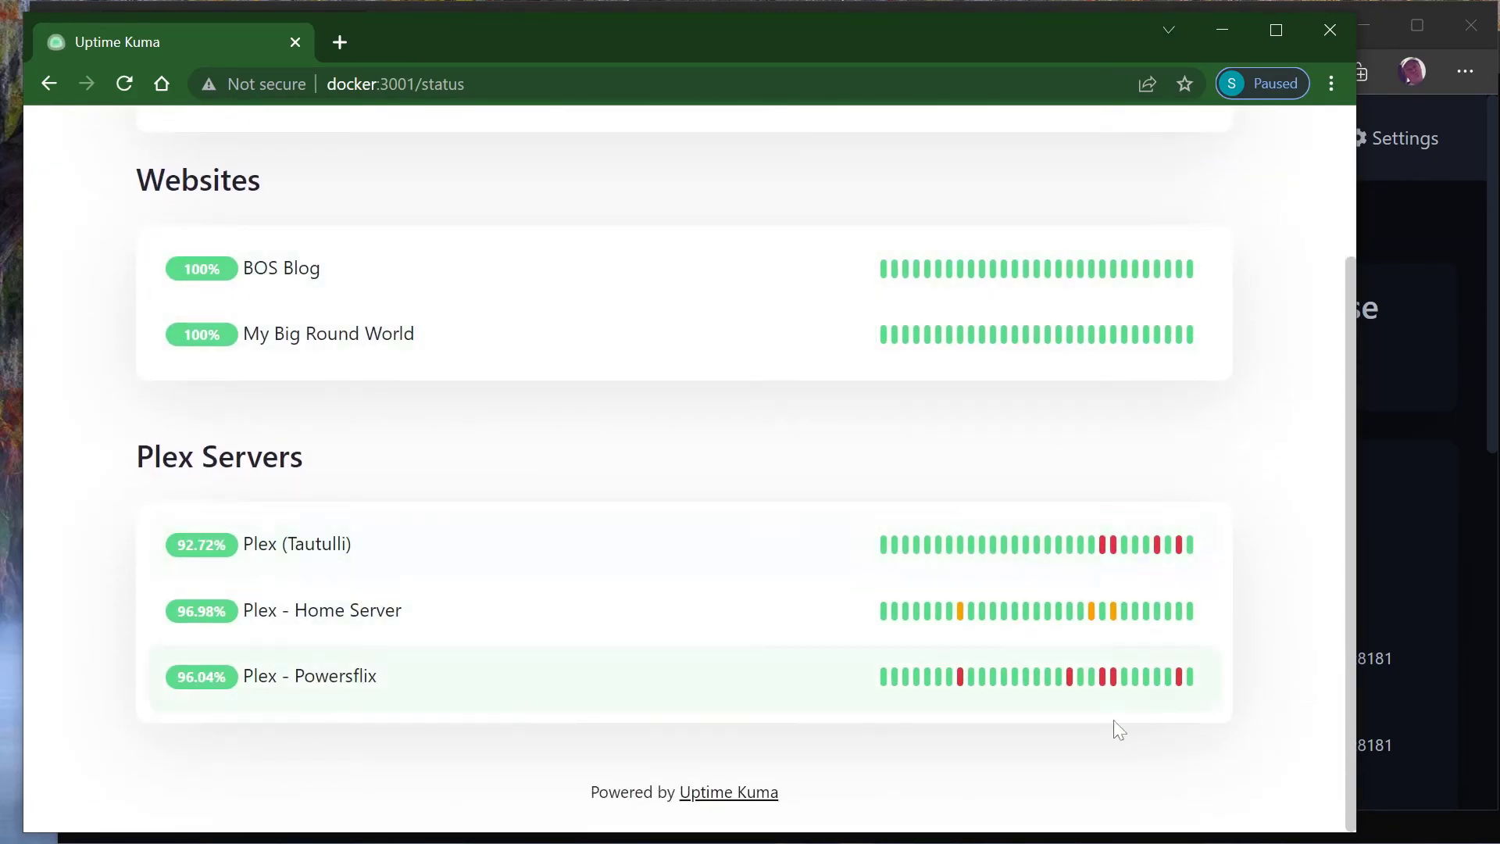
scroll(625, 512, up, 2)
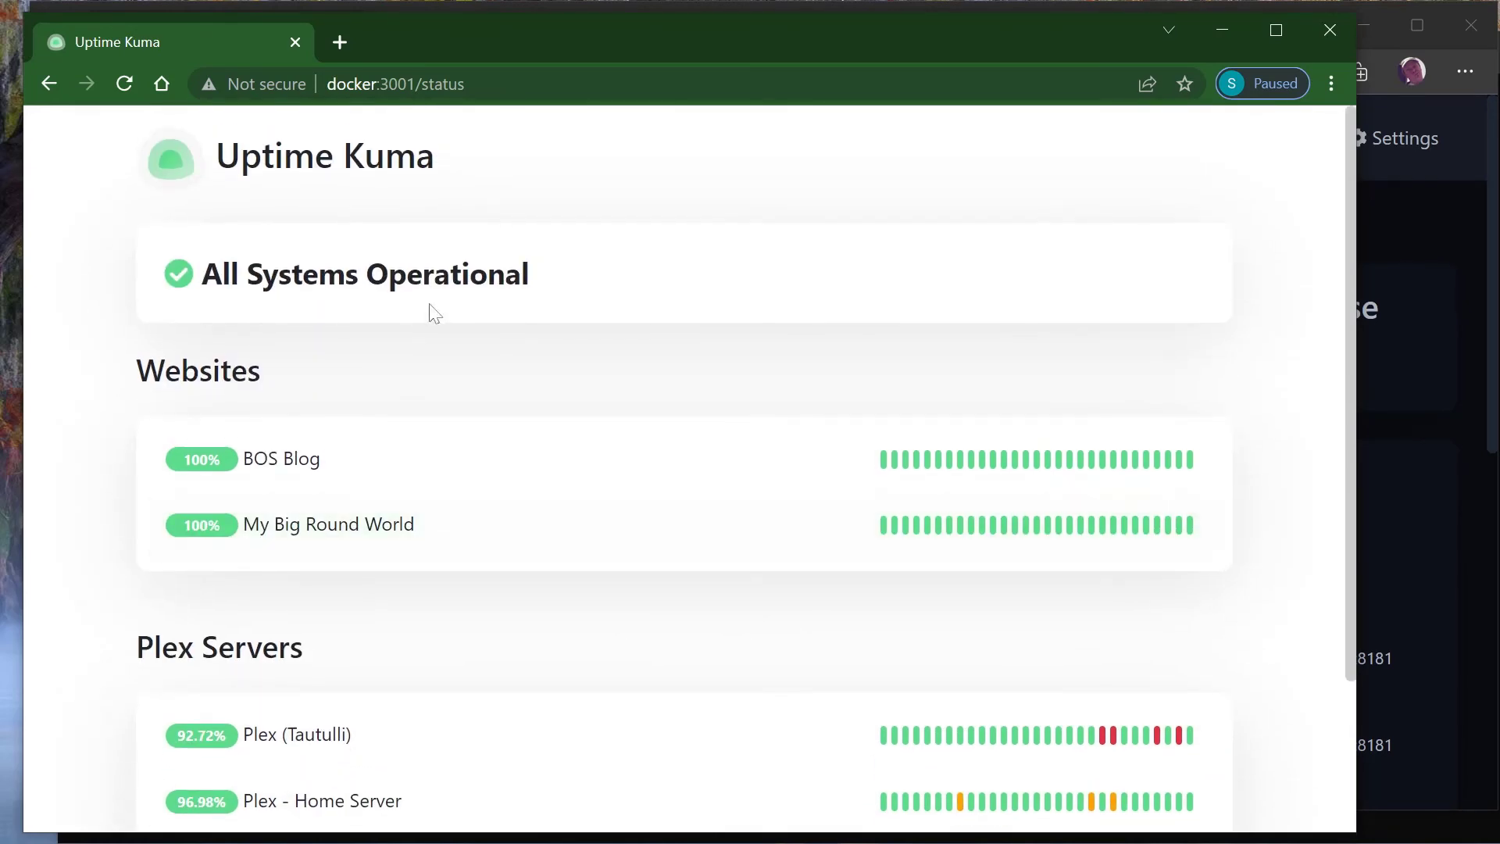